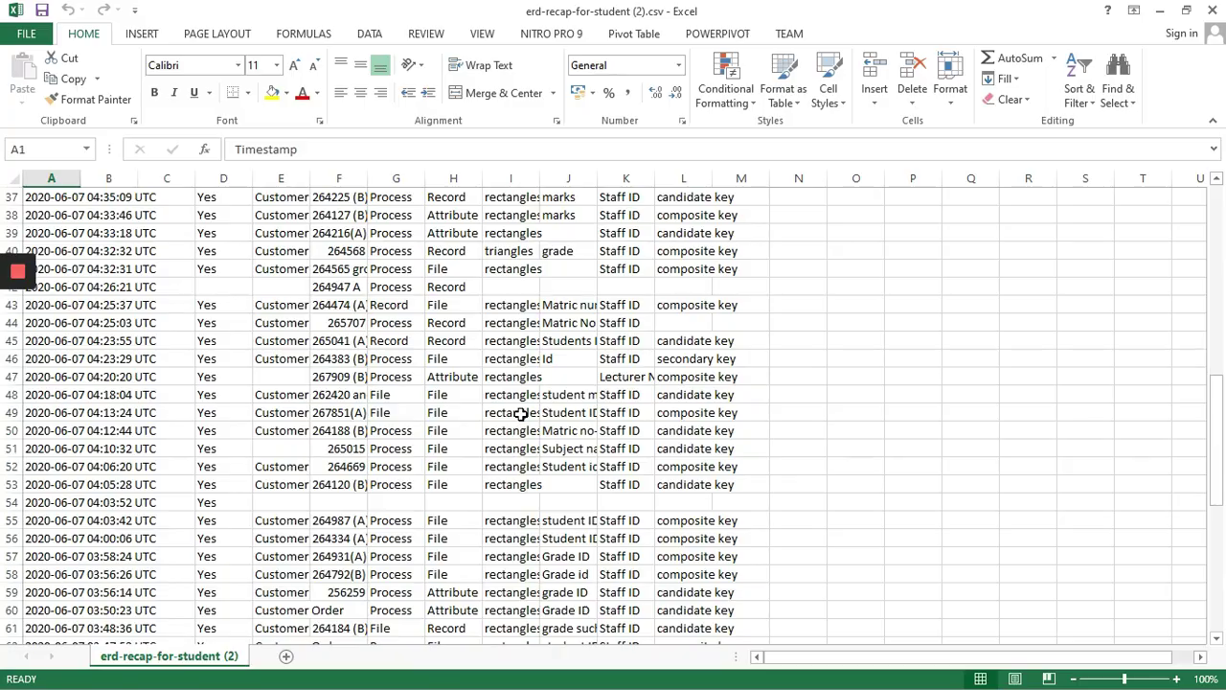
- Leave the exported response spreadsheet, switch back to Vizia and start adding a new video
{"action": "scroll", "coordinate": [520, 414], "scroll_direction": "down", "scroll_amount": 5}
{"action": "left_click", "coordinate": [1159, 11]}
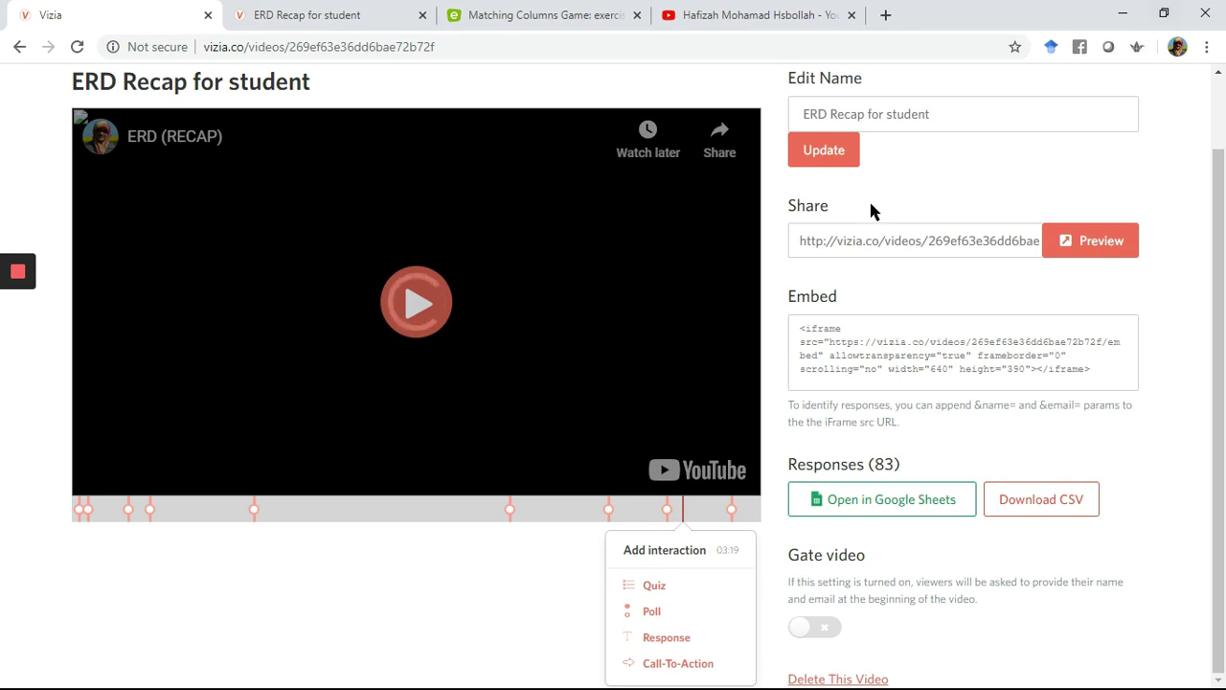
{"action": "scroll", "coordinate": [756, 361], "scroll_direction": "up", "scroll_amount": 2}
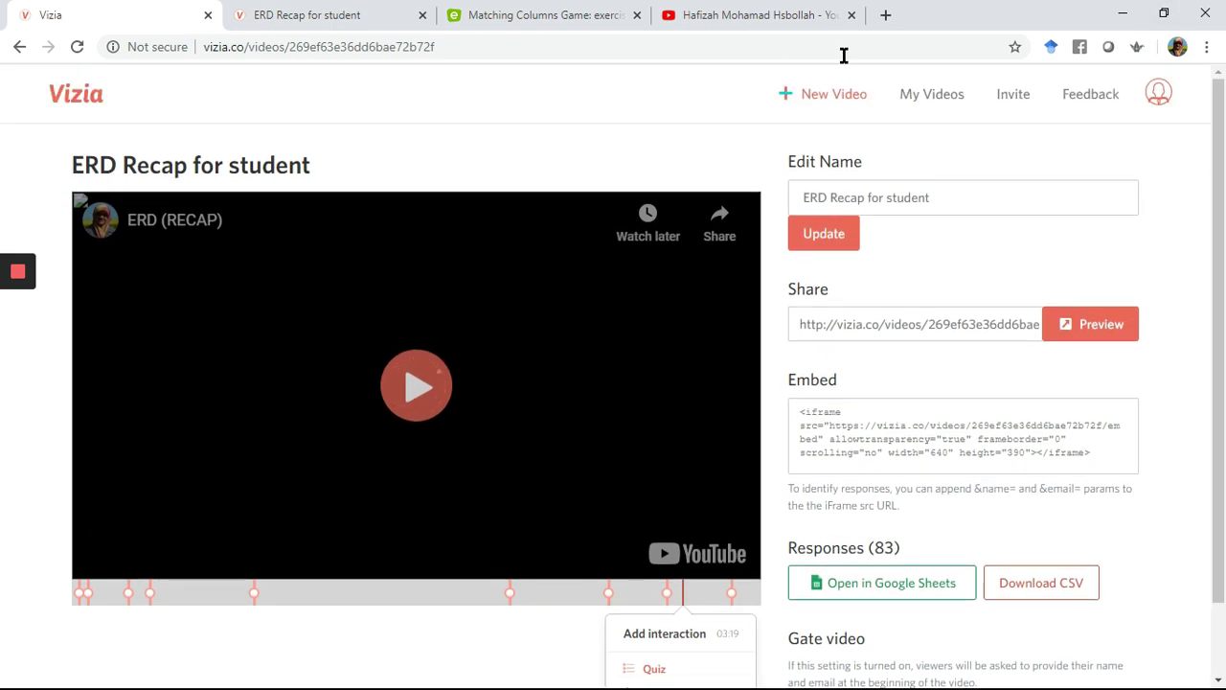
{"action": "left_click", "coordinate": [819, 102]}
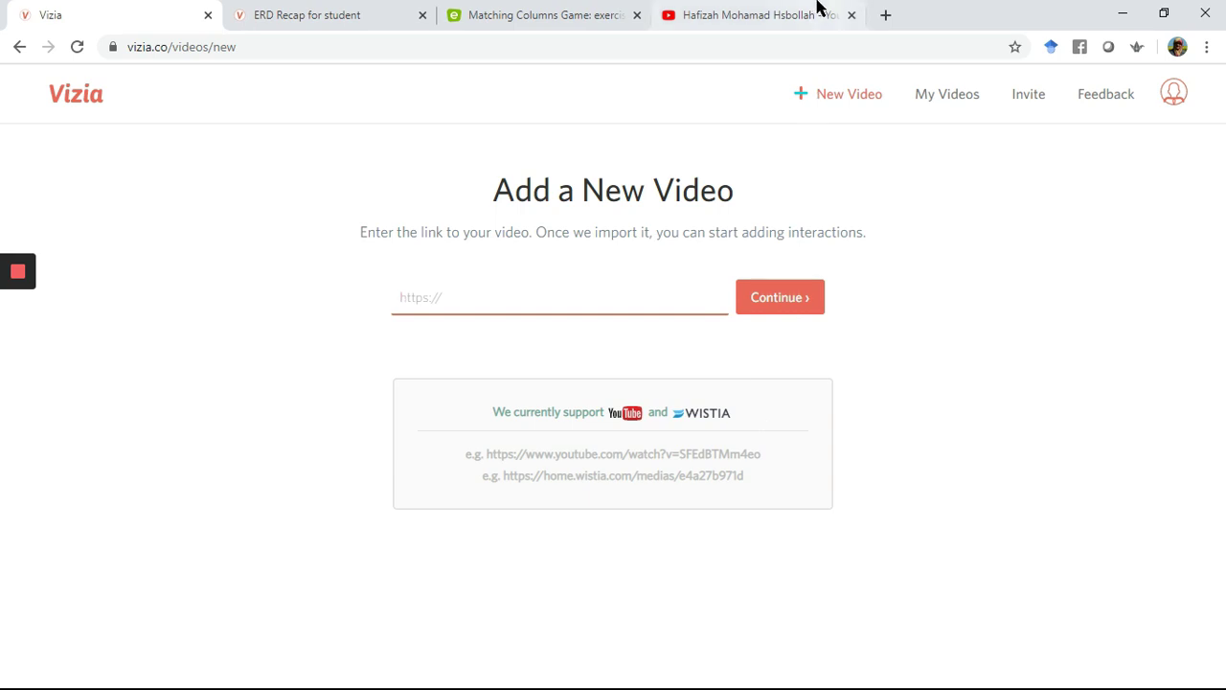
- Switch to YouTube and open the video "BKAS2123 PBL2" from the channel's uploaded videos
{"action": "left_click", "coordinate": [785, 7]}
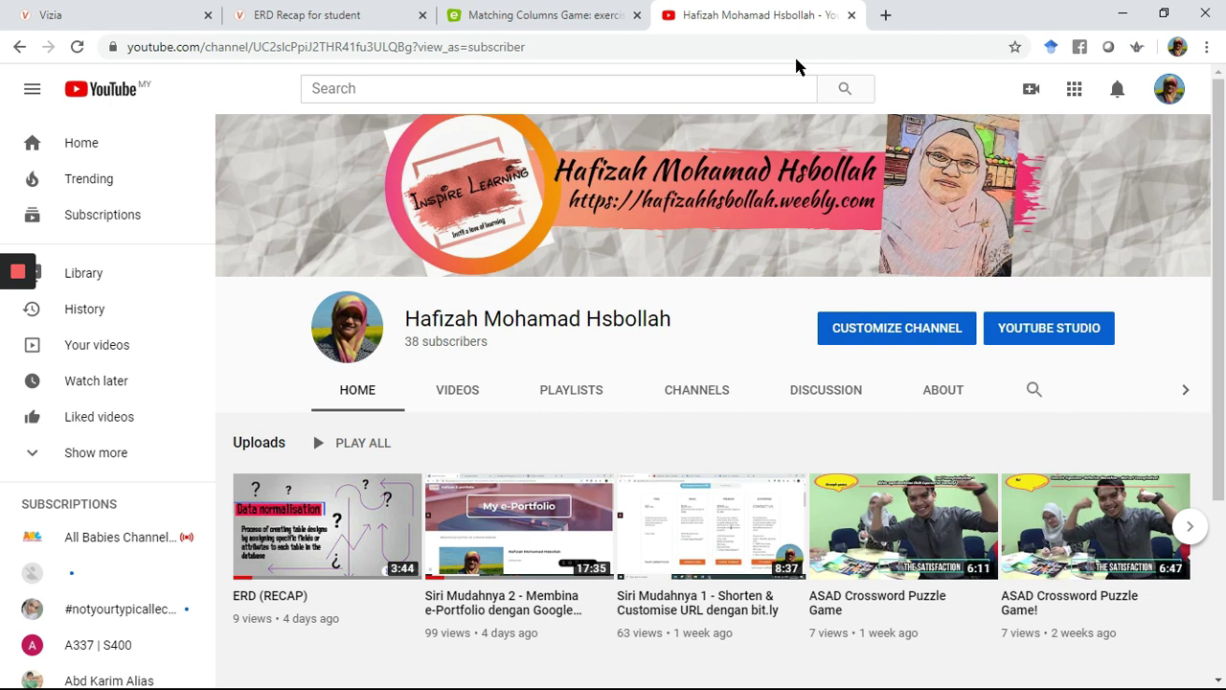
{"action": "left_click", "coordinate": [458, 390]}
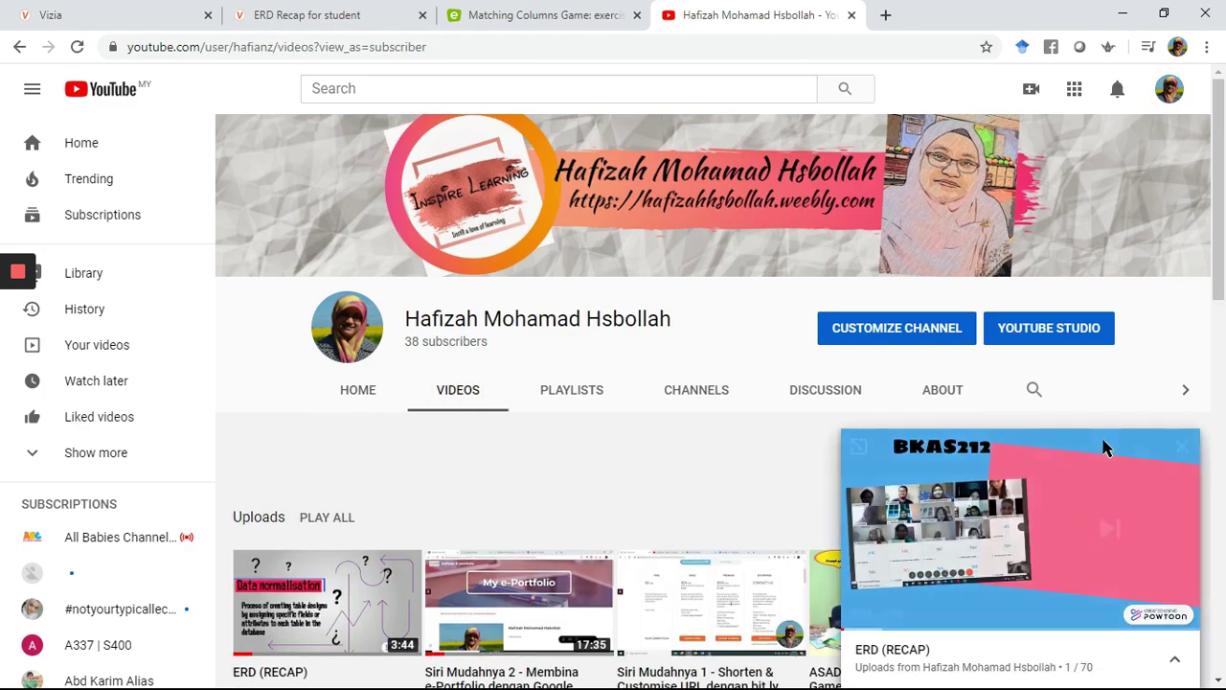
{"action": "left_click", "coordinate": [1182, 446]}
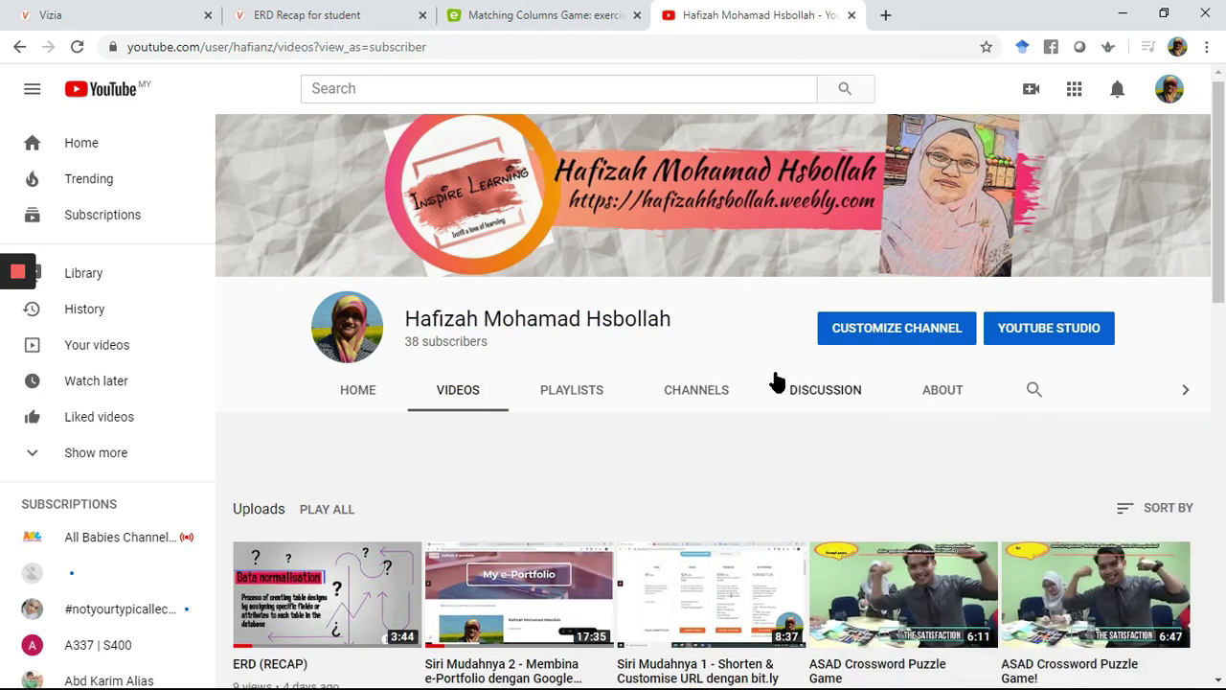
{"action": "scroll", "coordinate": [775, 384], "scroll_direction": "down", "scroll_amount": 8}
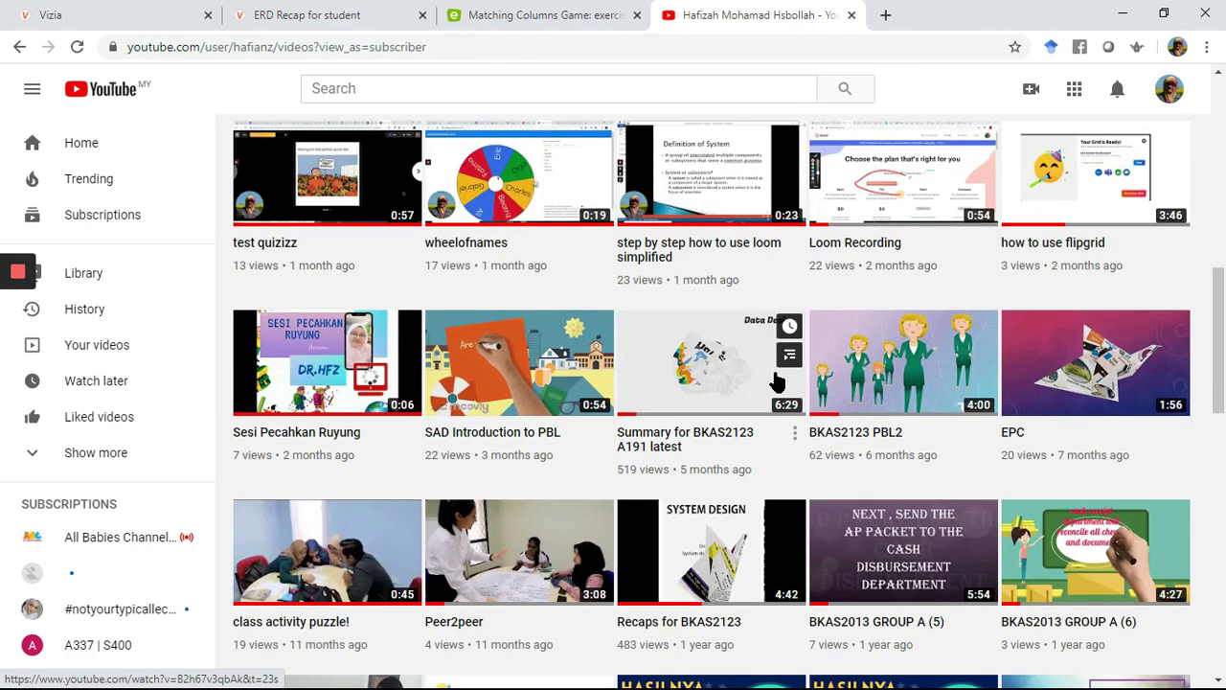
{"action": "scroll", "coordinate": [1098, 396], "scroll_direction": "up", "scroll_amount": 3}
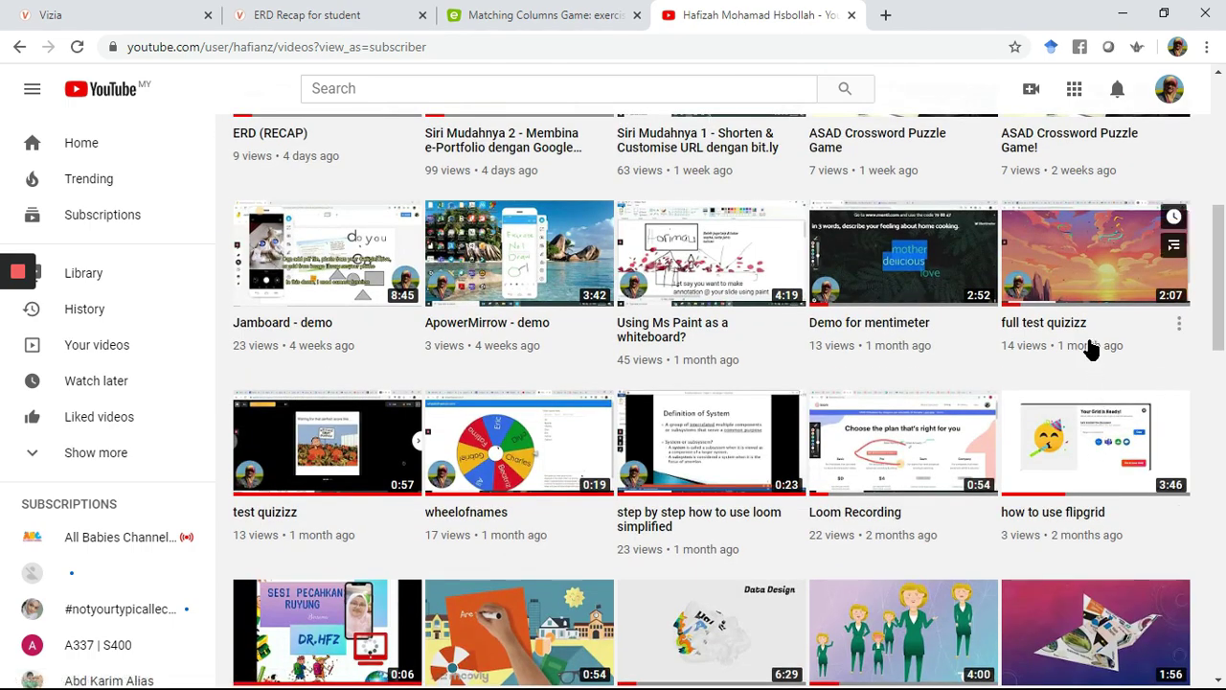
{"action": "scroll", "coordinate": [1040, 438], "scroll_direction": "down", "scroll_amount": 3}
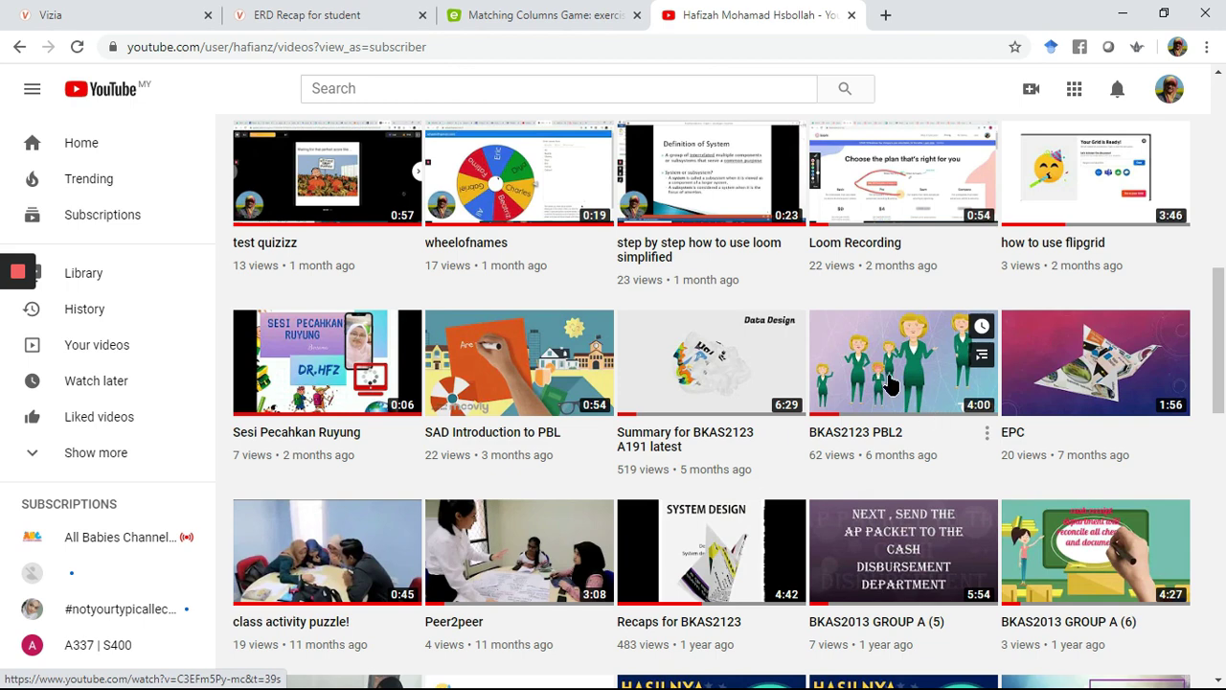
{"action": "left_click", "coordinate": [893, 364]}
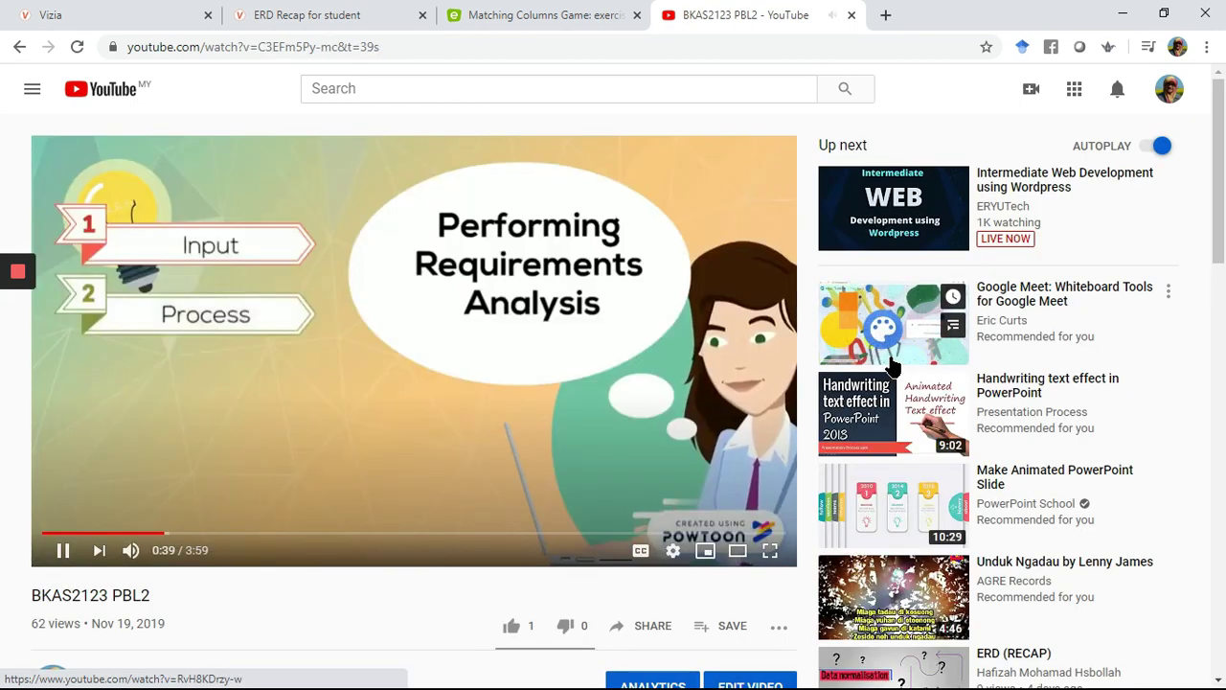
- Pause the BKAS2123 PBL2 video and copy its share link
{"action": "left_click", "coordinate": [63, 552]}
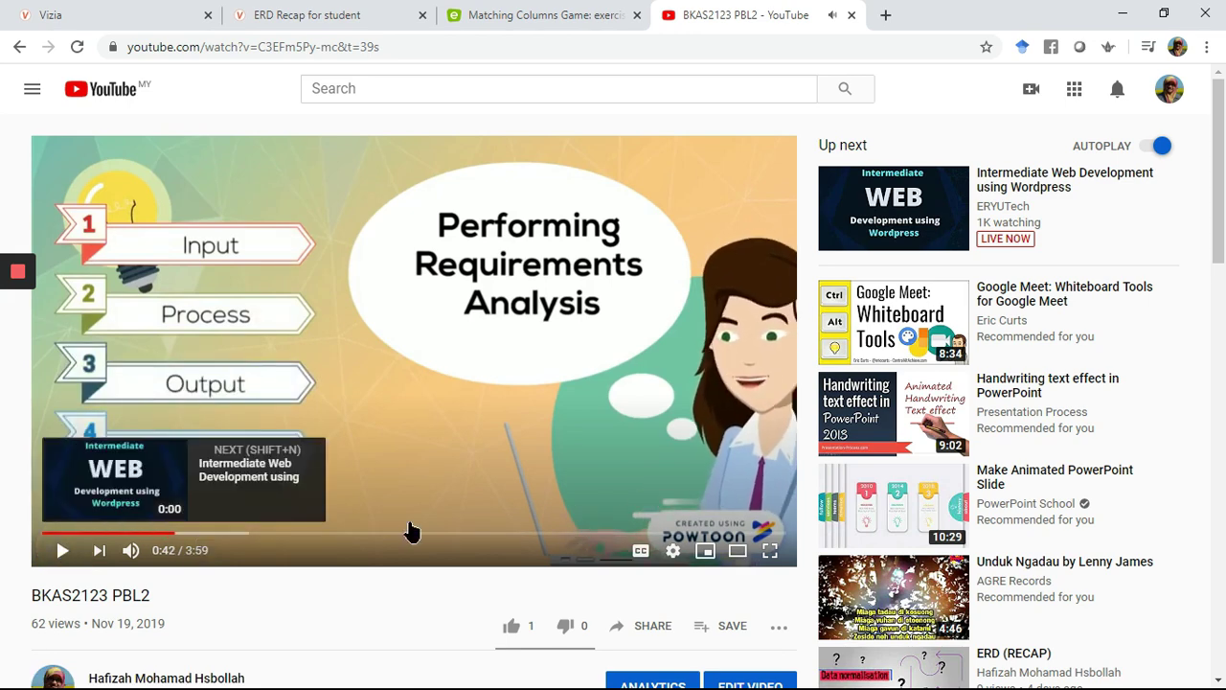
{"action": "left_click", "coordinate": [638, 627]}
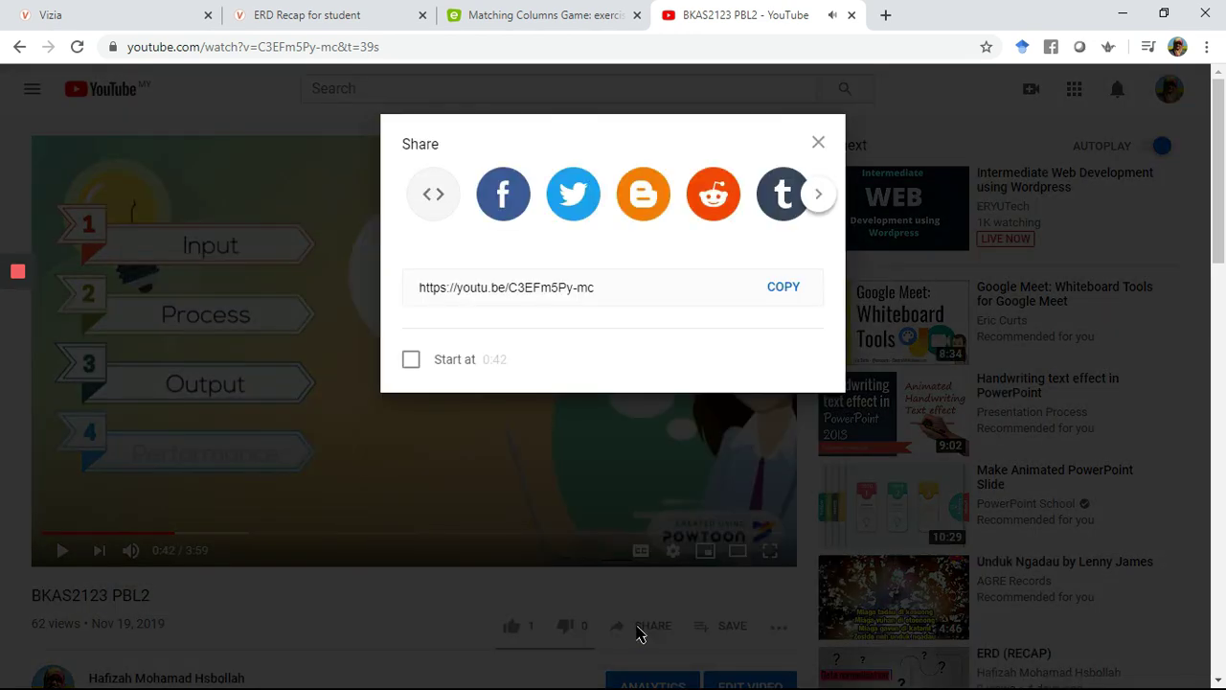
{"action": "left_click", "coordinate": [787, 411]}
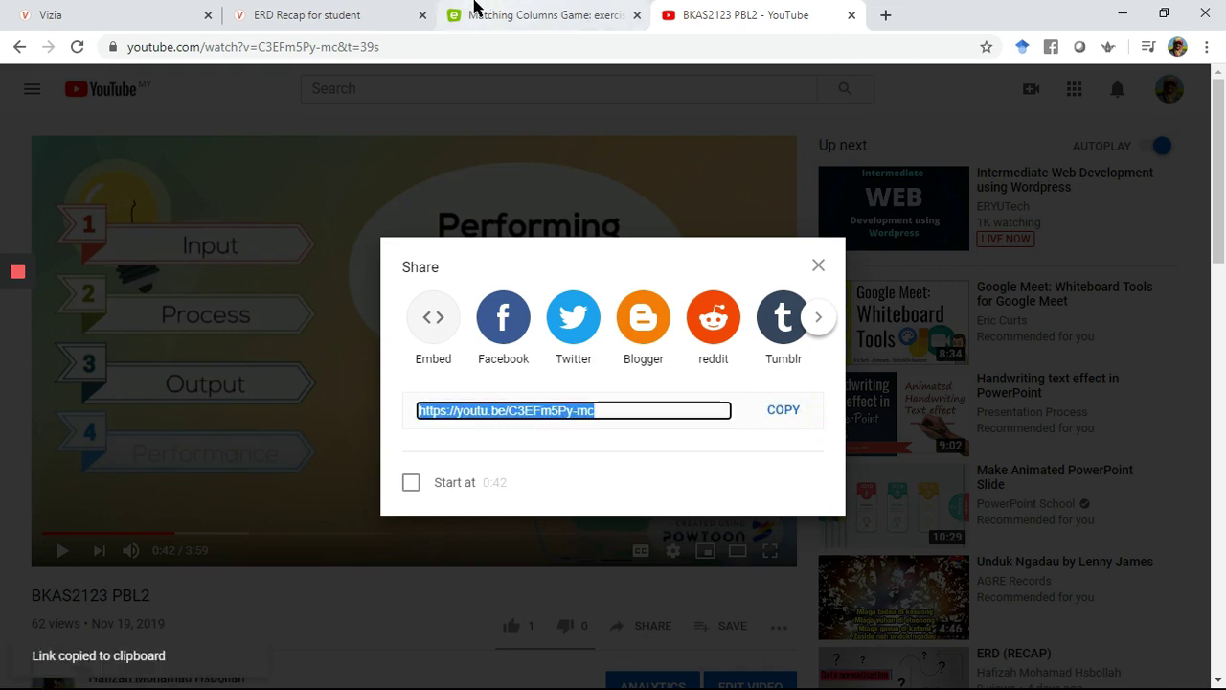
{"action": "left_click", "coordinate": [58, 12]}
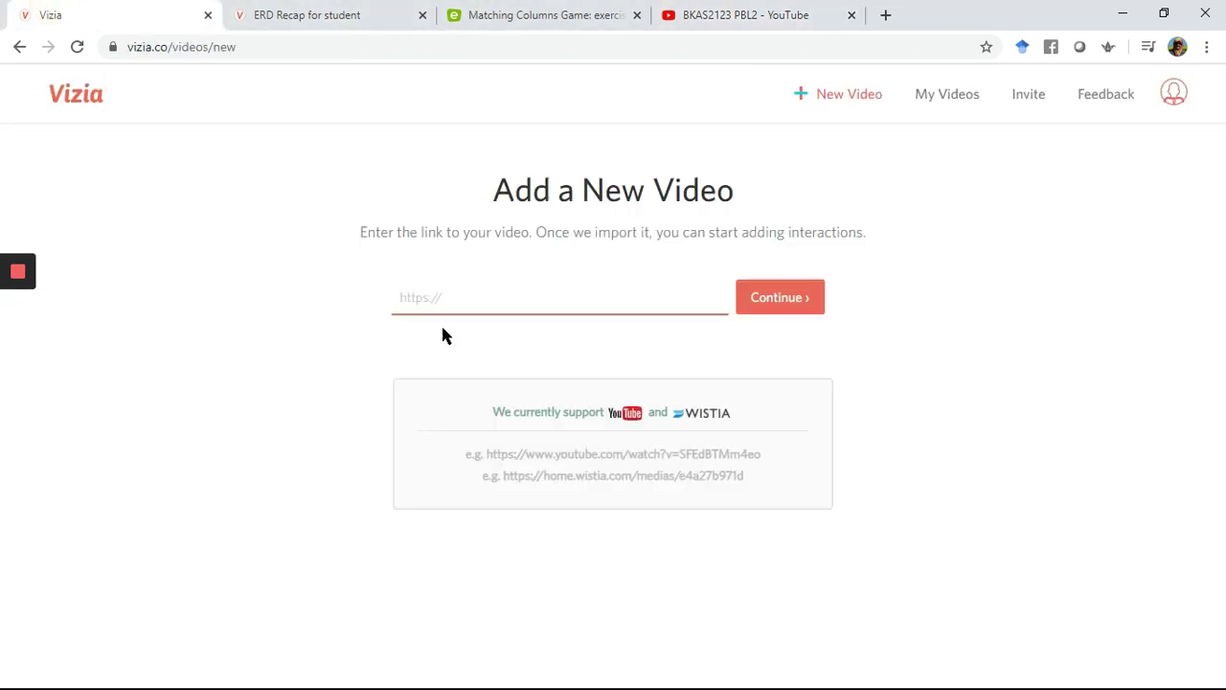
{"action": "type", "text": "https://youtu.be/C3EFm5Py-mc"}
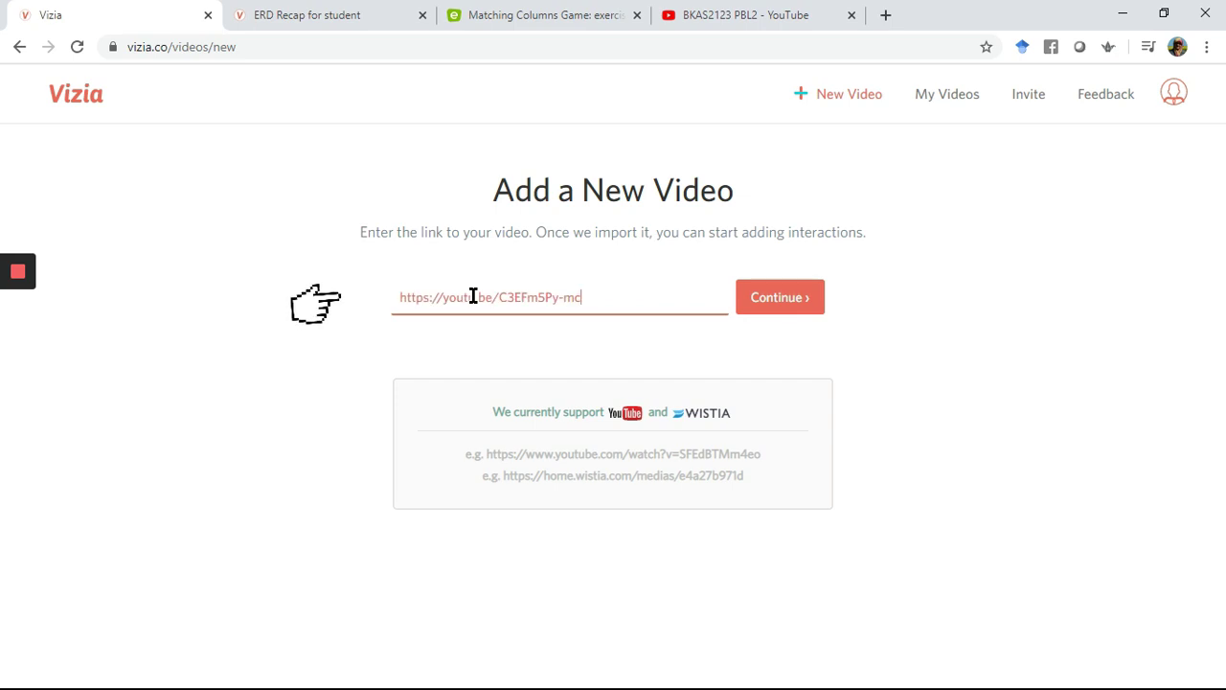
{"action": "left_click", "coordinate": [789, 303]}
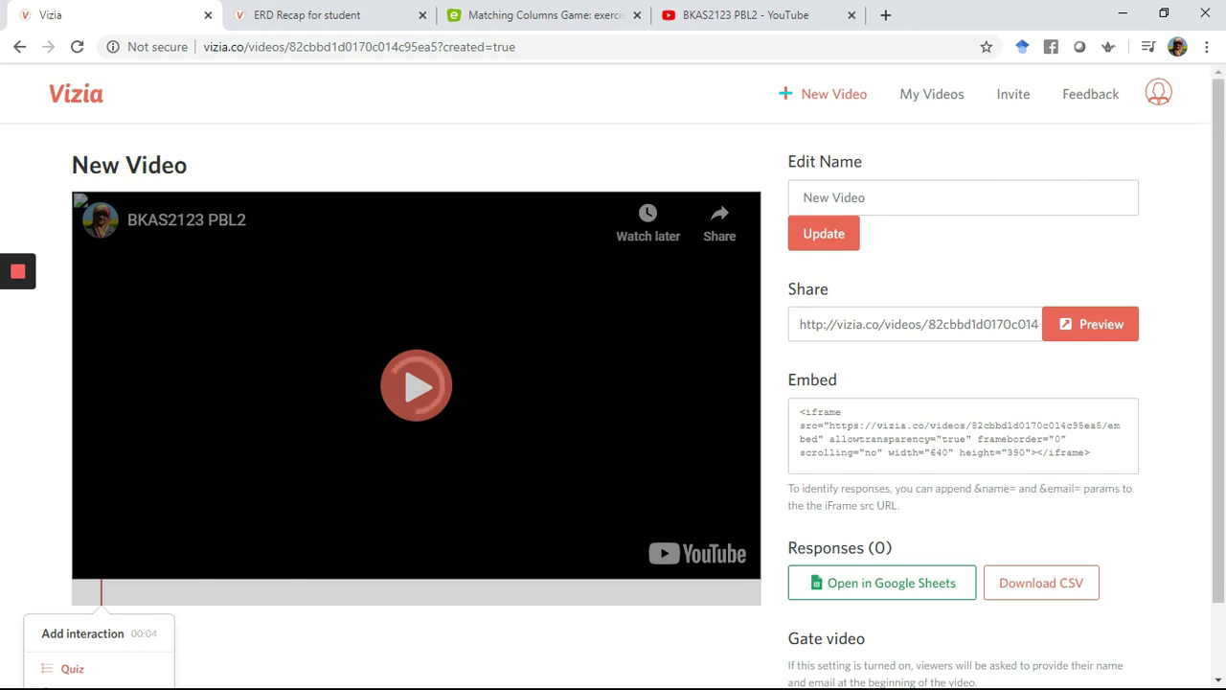
- Play the opening of the imported video in the editor and pause it at about 00:11
{"action": "left_click", "coordinate": [1219, 116]}
{"action": "left_click_drag", "start_coordinate": [1220, 116], "coordinate": [1215, 205]}
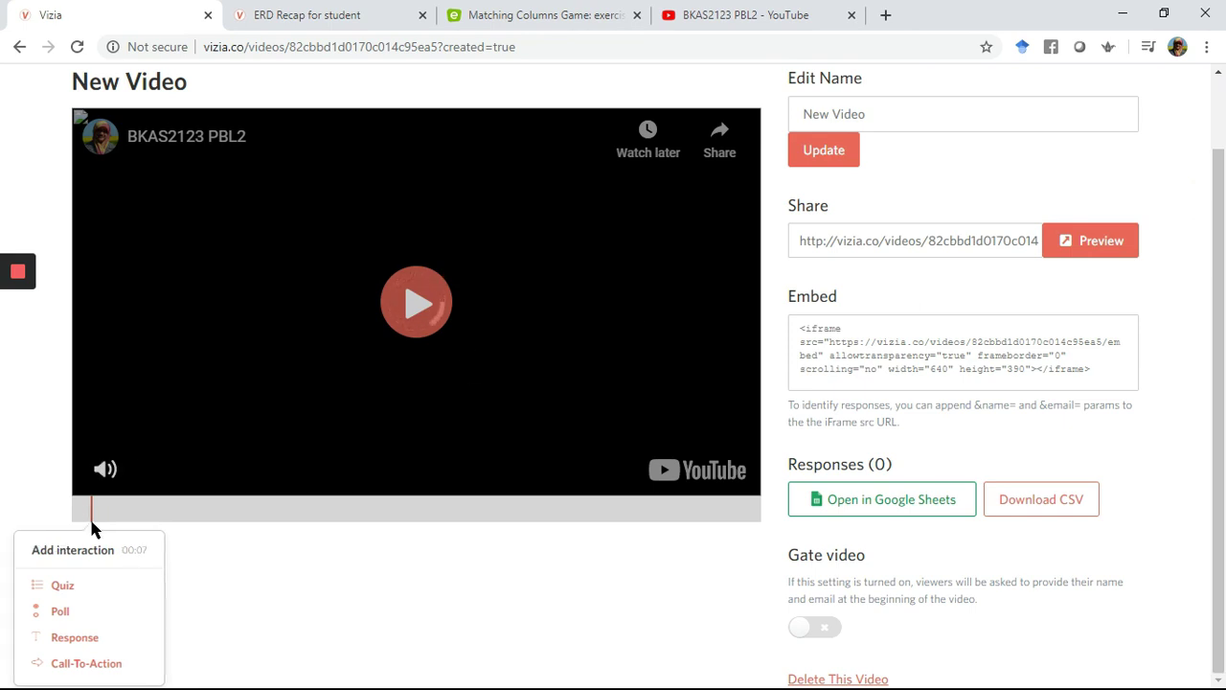
{"action": "left_click", "coordinate": [416, 303]}
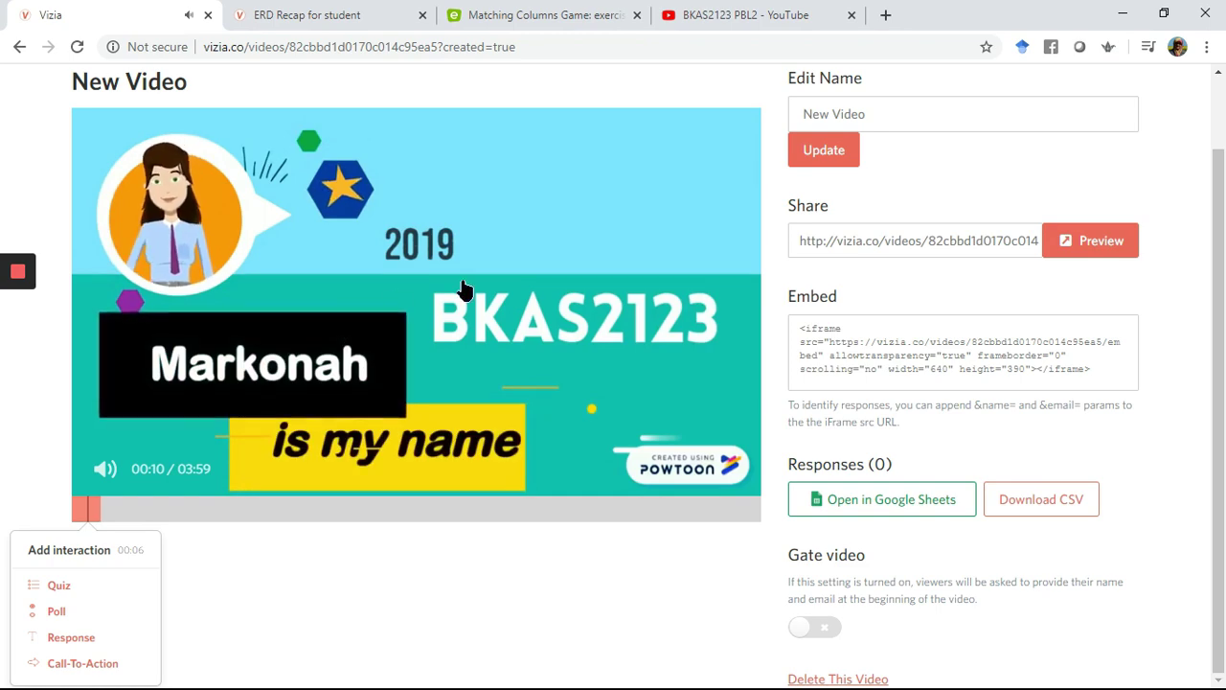
{"action": "left_click", "coordinate": [482, 285]}
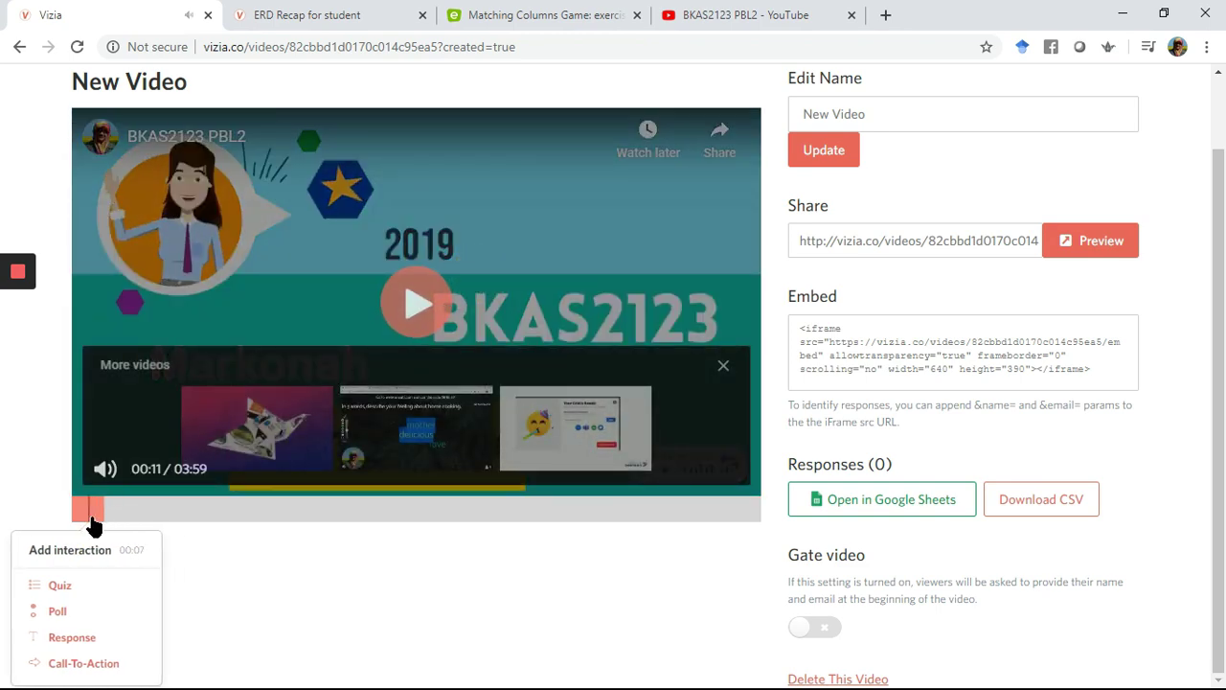
- Add and save a Response interaction at 00:14 with the prompt "Please write your name and matric no"
{"action": "left_click", "coordinate": [95, 521]}
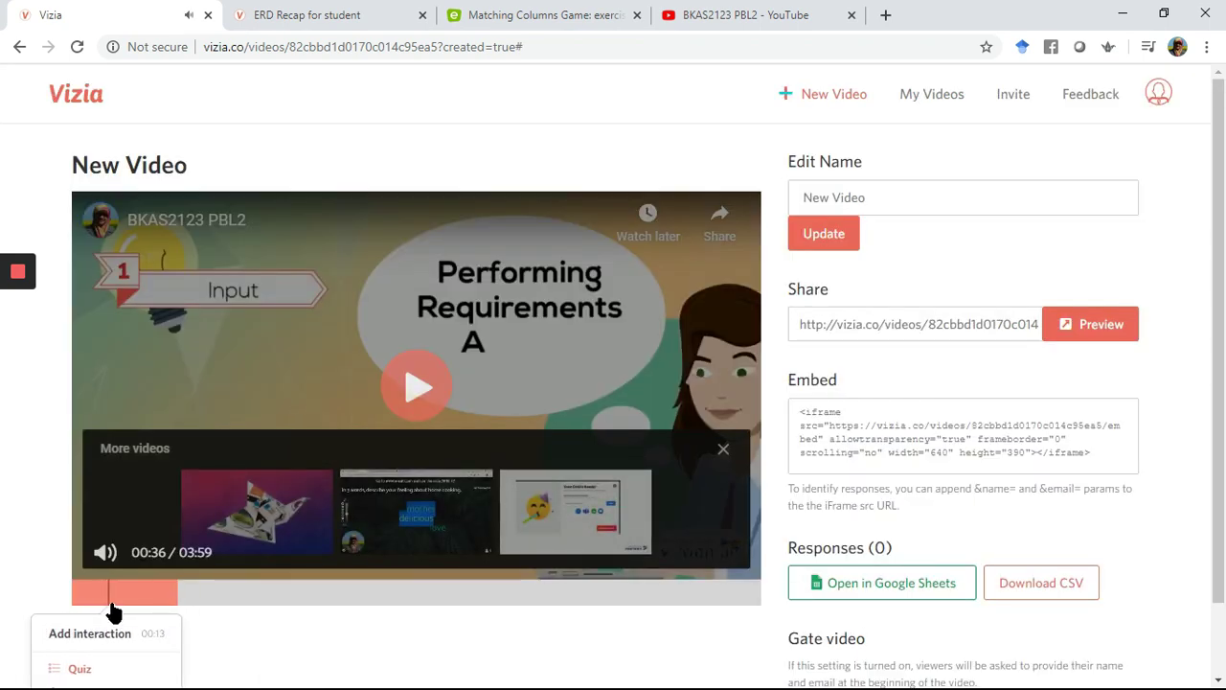
{"action": "scroll", "coordinate": [111, 613], "scroll_direction": "down", "scroll_amount": 2}
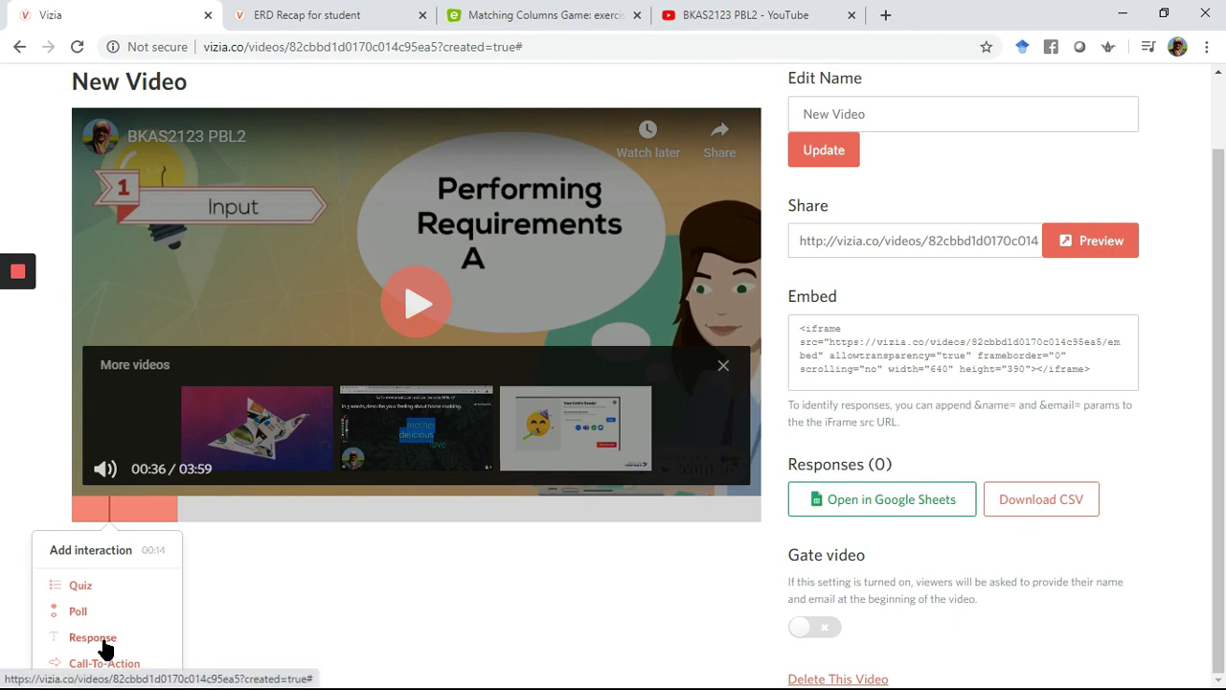
{"action": "left_click", "coordinate": [103, 641]}
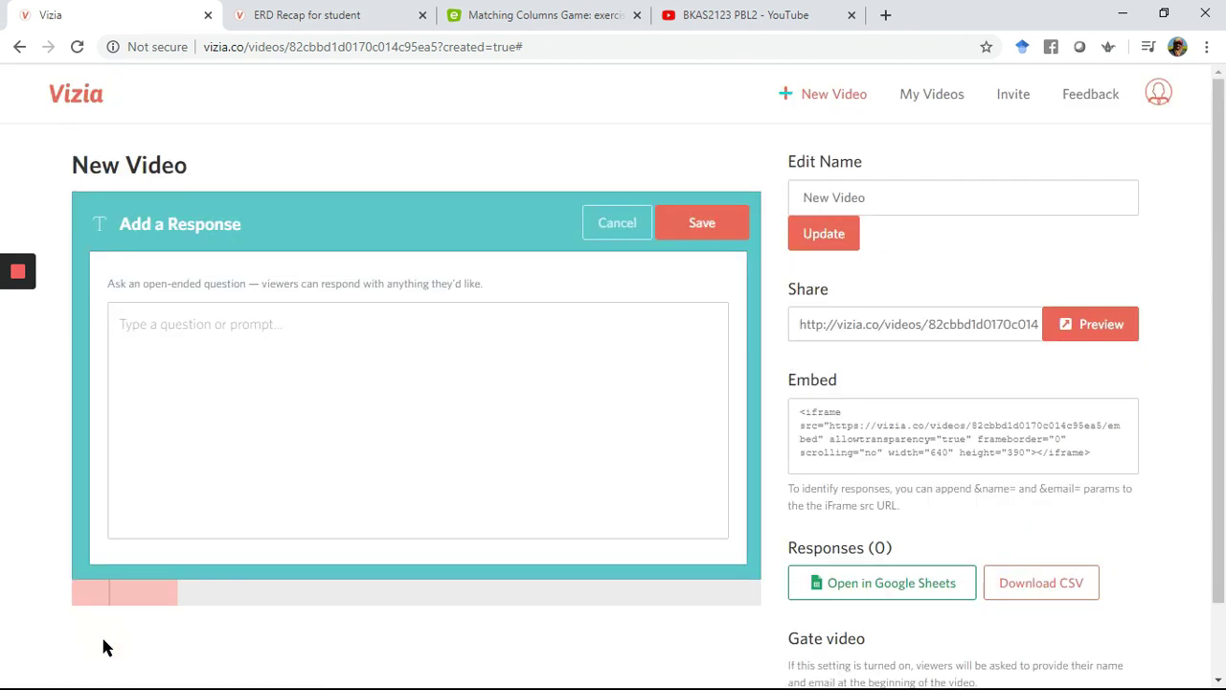
{"action": "left_click", "coordinate": [185, 350]}
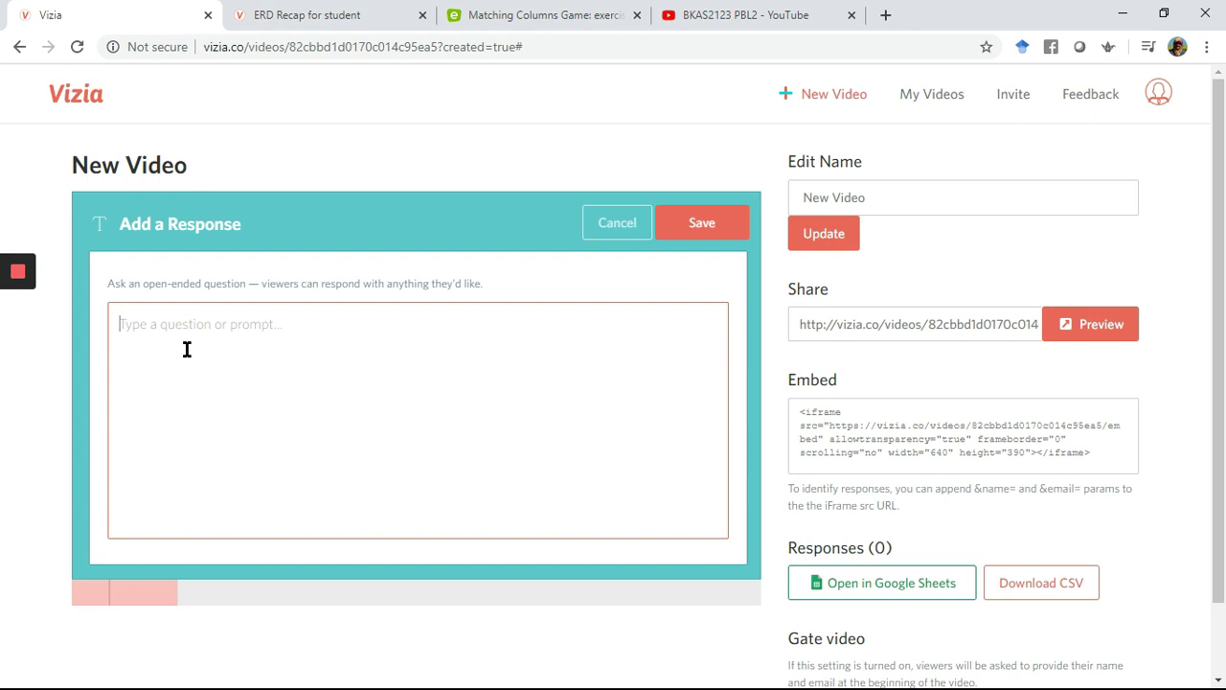
{"action": "type", "text": "Pl"}
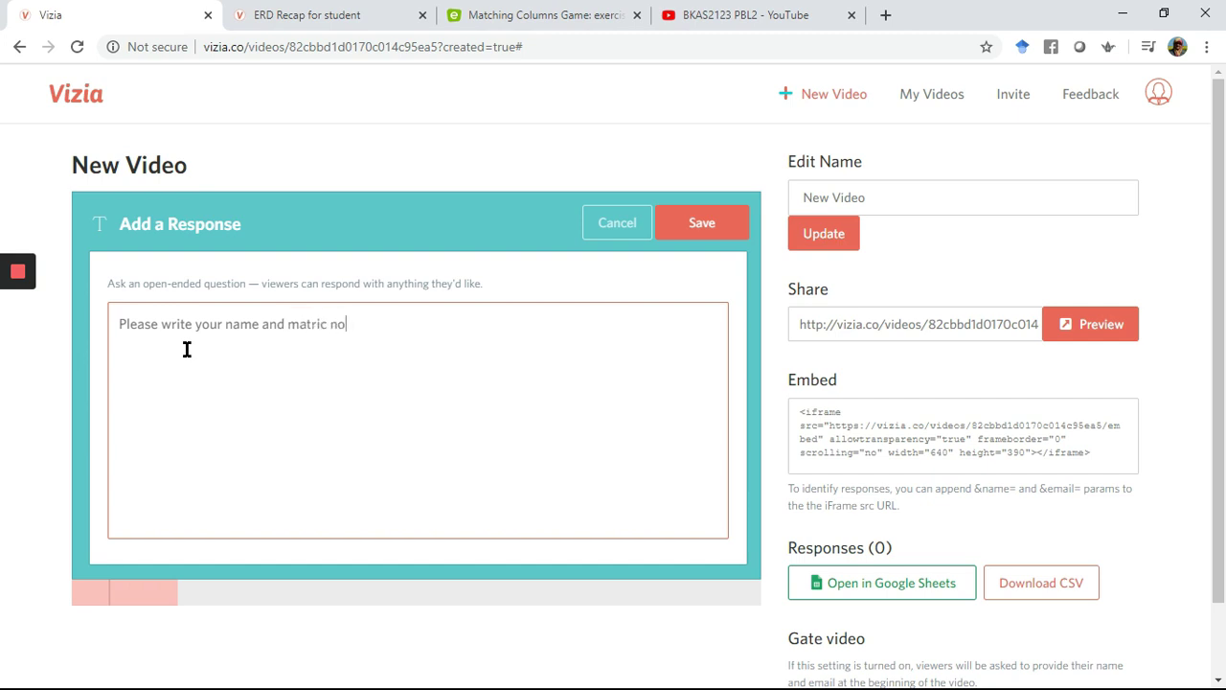
{"action": "left_click", "coordinate": [699, 230]}
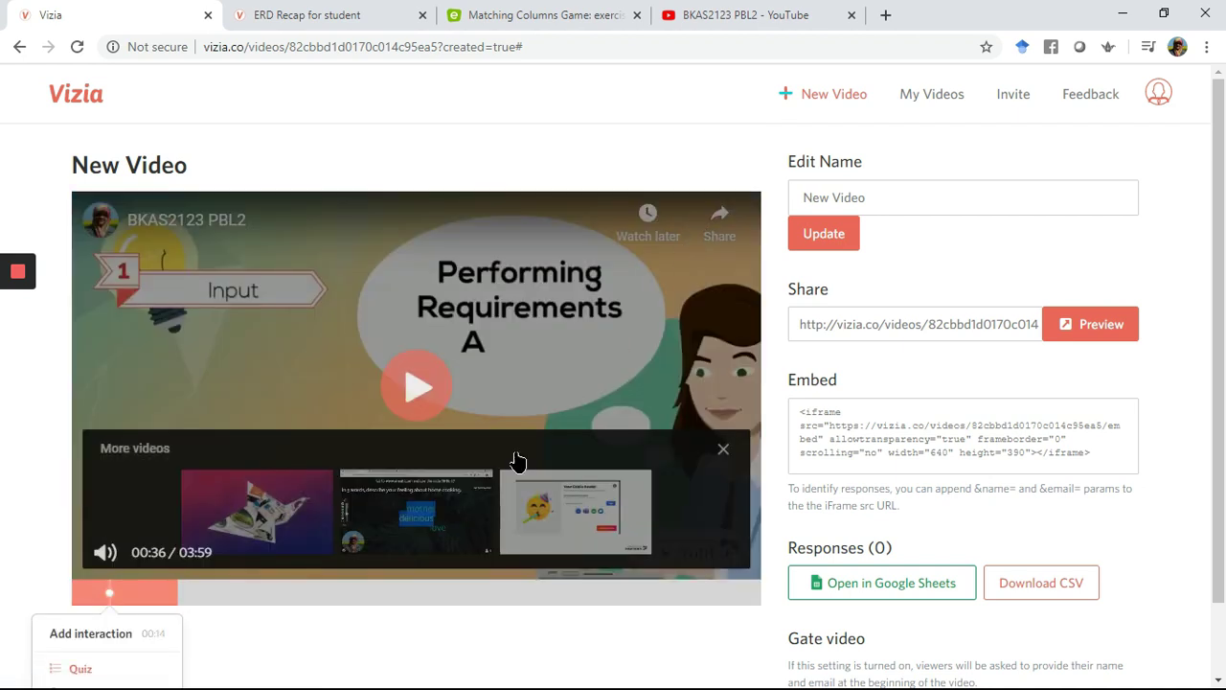
- Replay the video from near the response marker and pause it at 00:36, in the requirements analysis scene
{"action": "left_click_drag", "start_coordinate": [175, 597], "coordinate": [107, 598]}
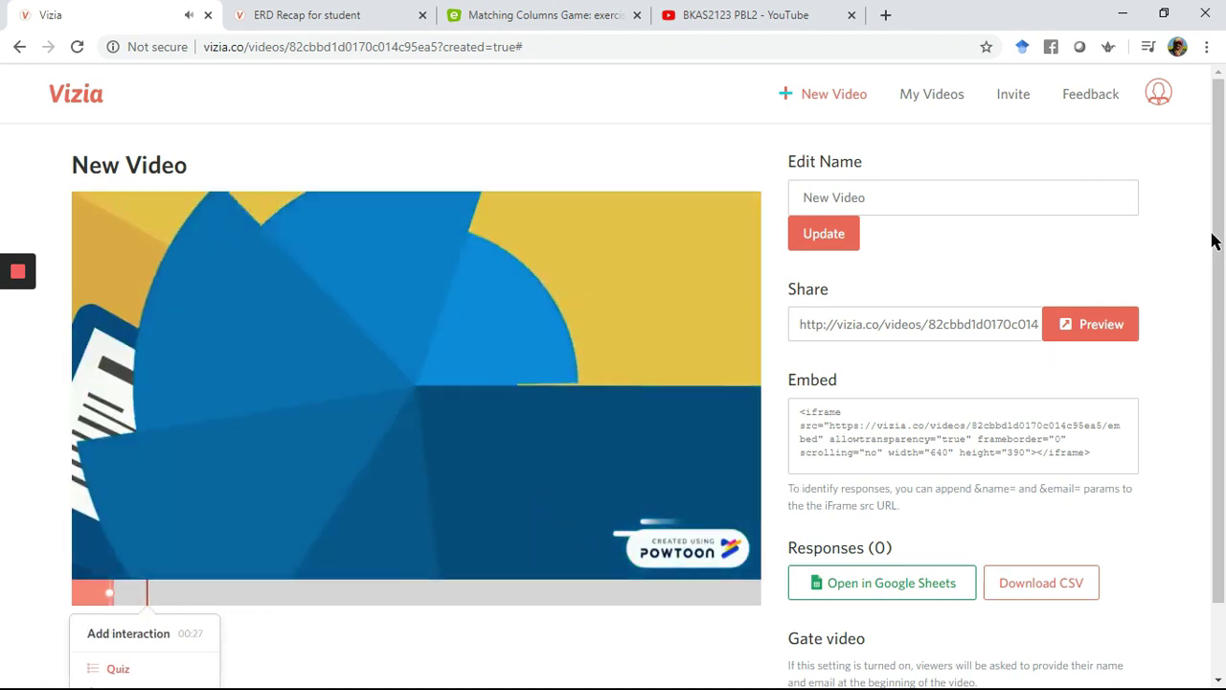
{"action": "left_click_drag", "start_coordinate": [1215, 236], "coordinate": [1216, 278]}
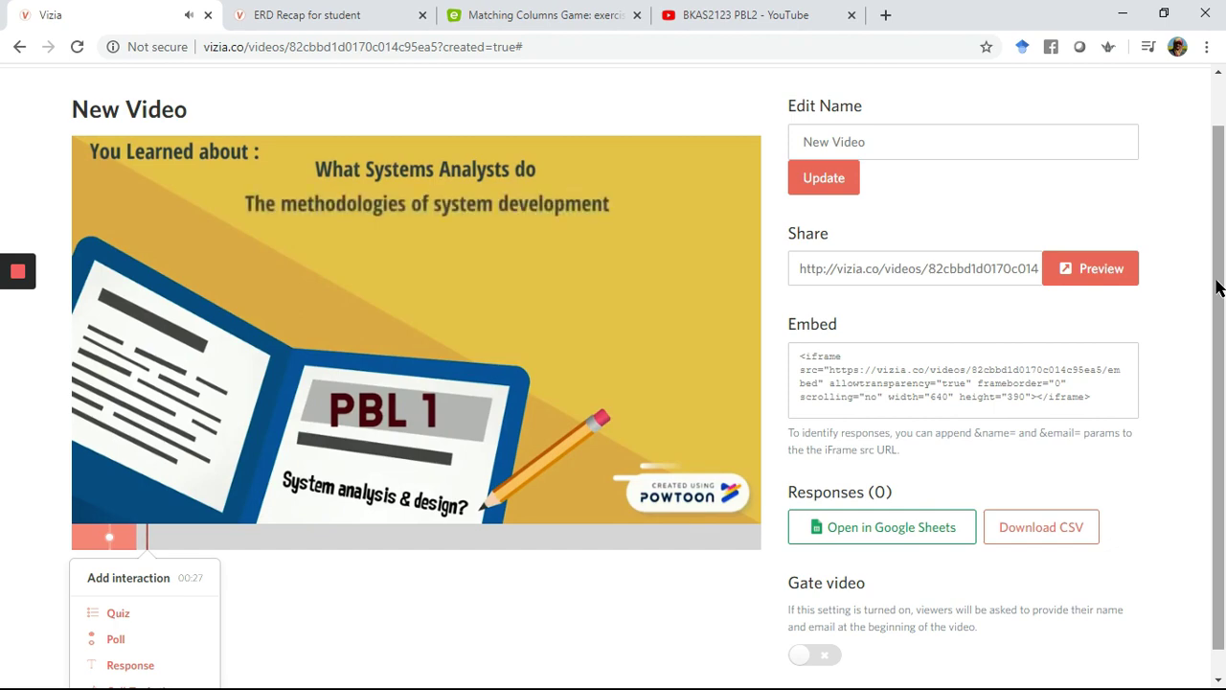
{"action": "scroll", "coordinate": [246, 437], "scroll_direction": "up", "scroll_amount": 1}
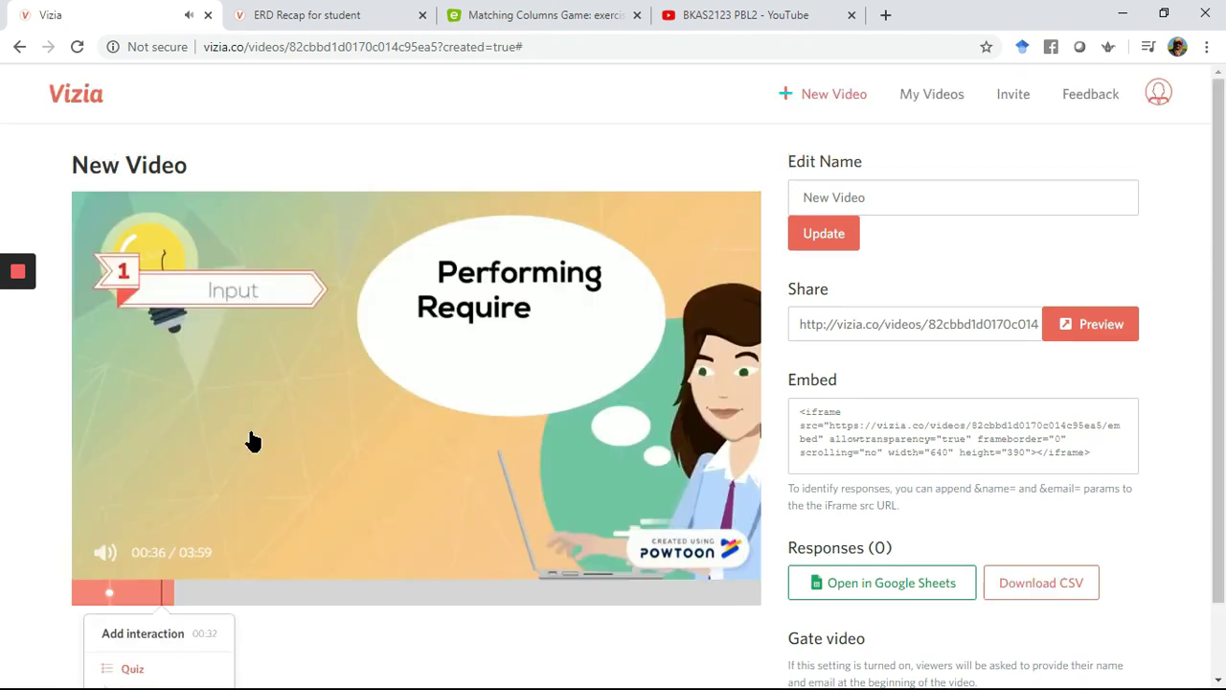
{"action": "left_click", "coordinate": [252, 444]}
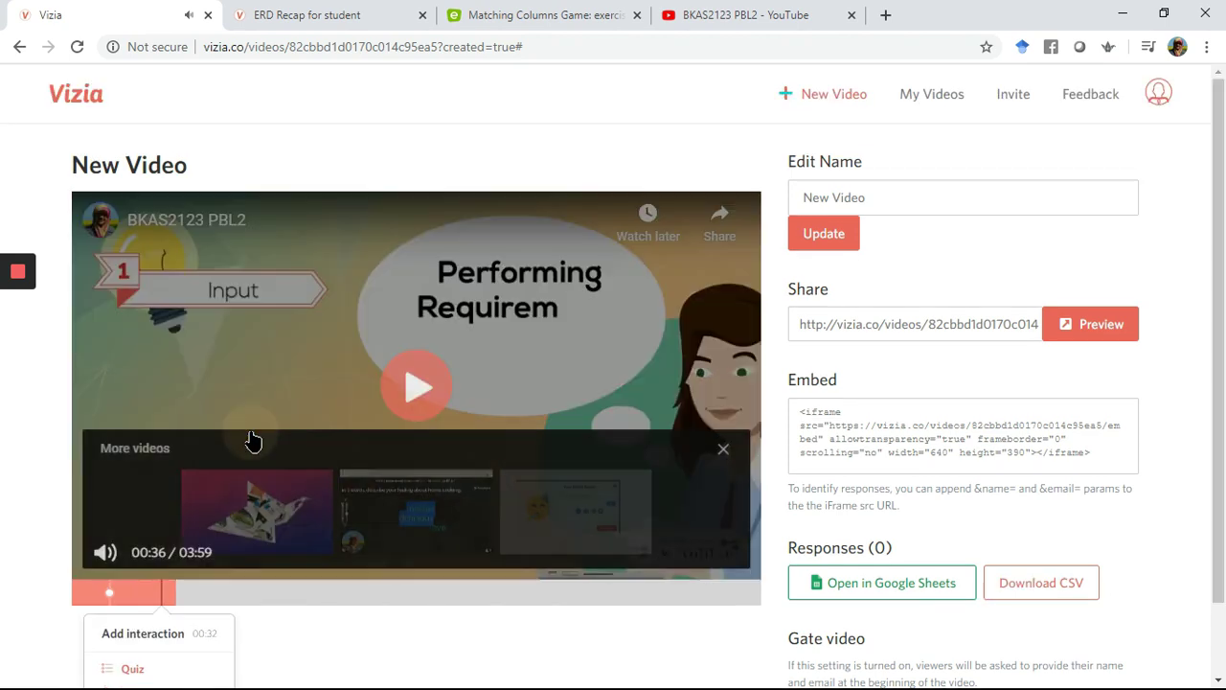
- Start a Quiz interaction at 00:32 with the question "Information requirement checklist EXCEPT:"
{"action": "left_click", "coordinate": [168, 608]}
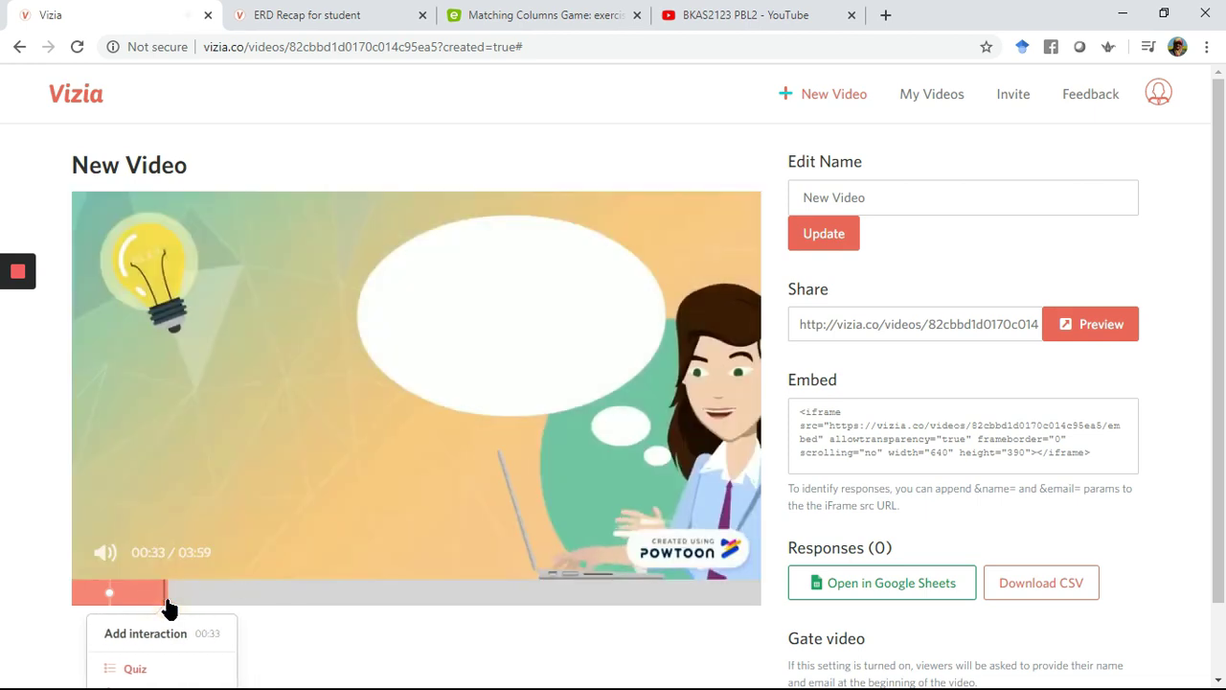
{"action": "left_click", "coordinate": [182, 509]}
{"action": "scroll", "coordinate": [182, 510], "scroll_direction": "down", "scroll_amount": 1}
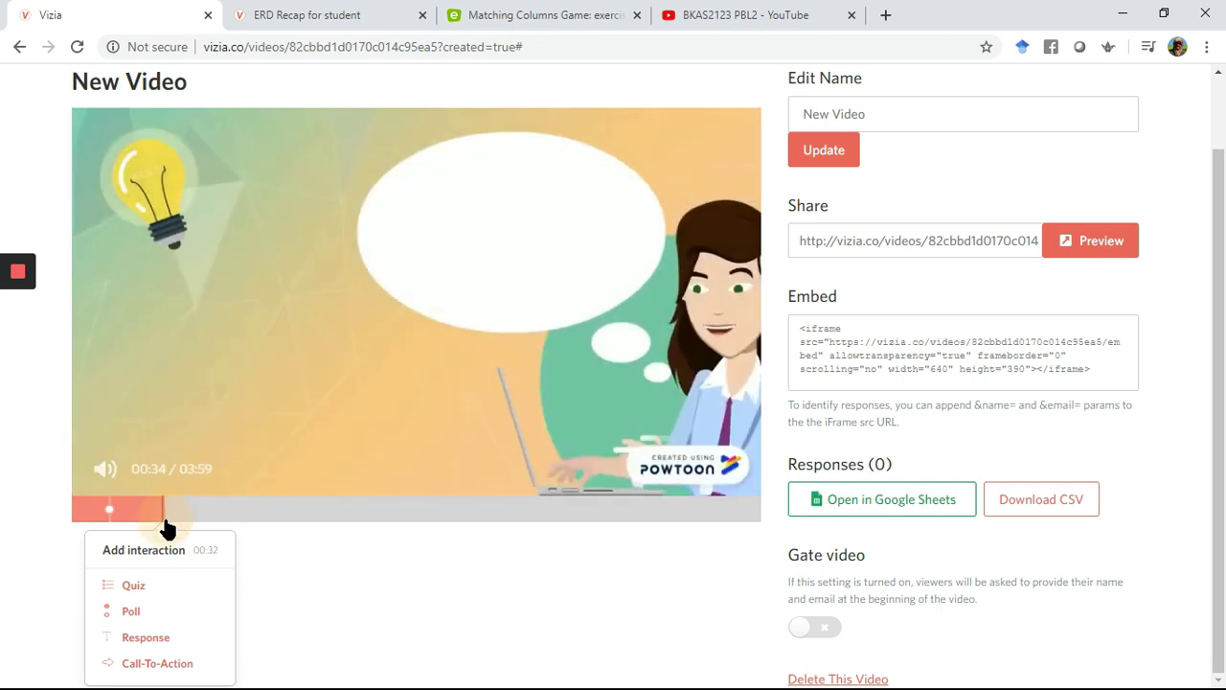
{"action": "left_click", "coordinate": [138, 585]}
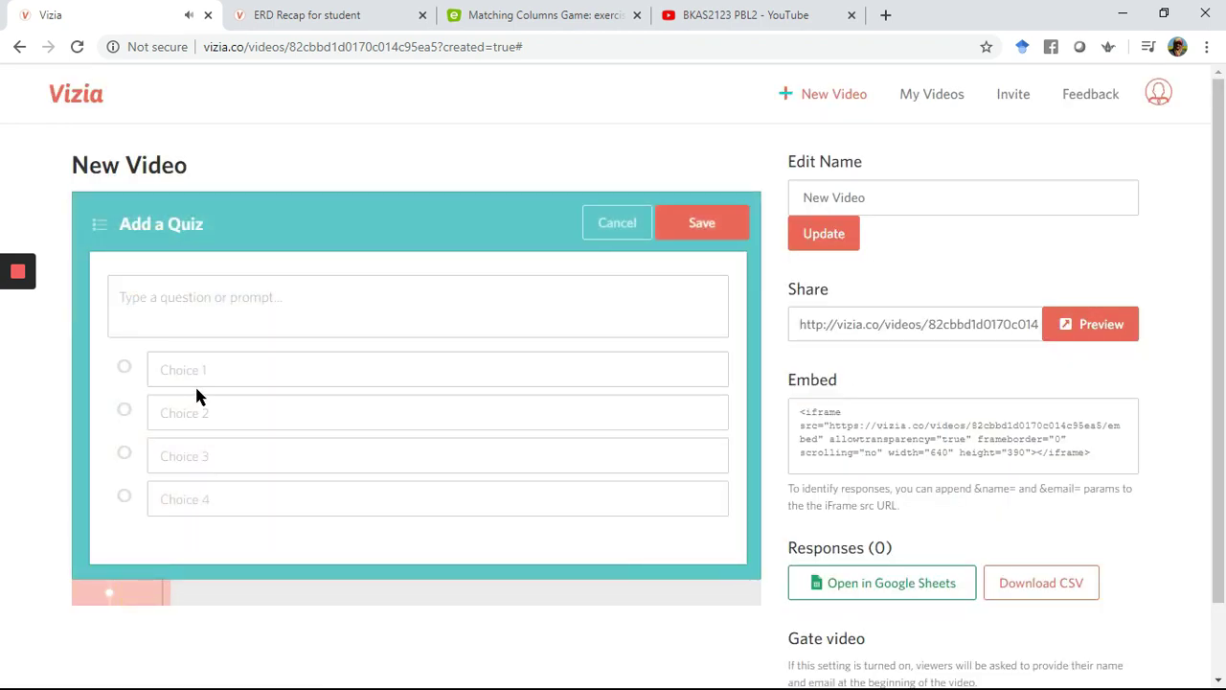
{"action": "left_click", "coordinate": [279, 304]}
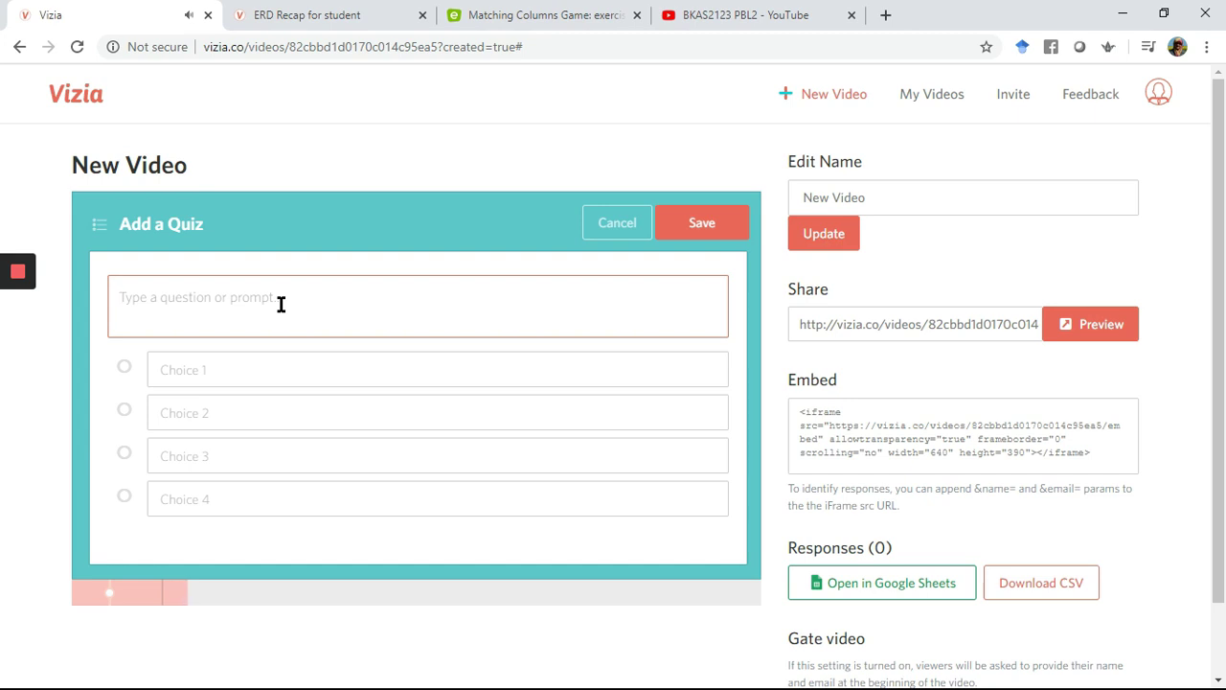
{"action": "type", "text": "Informat"}
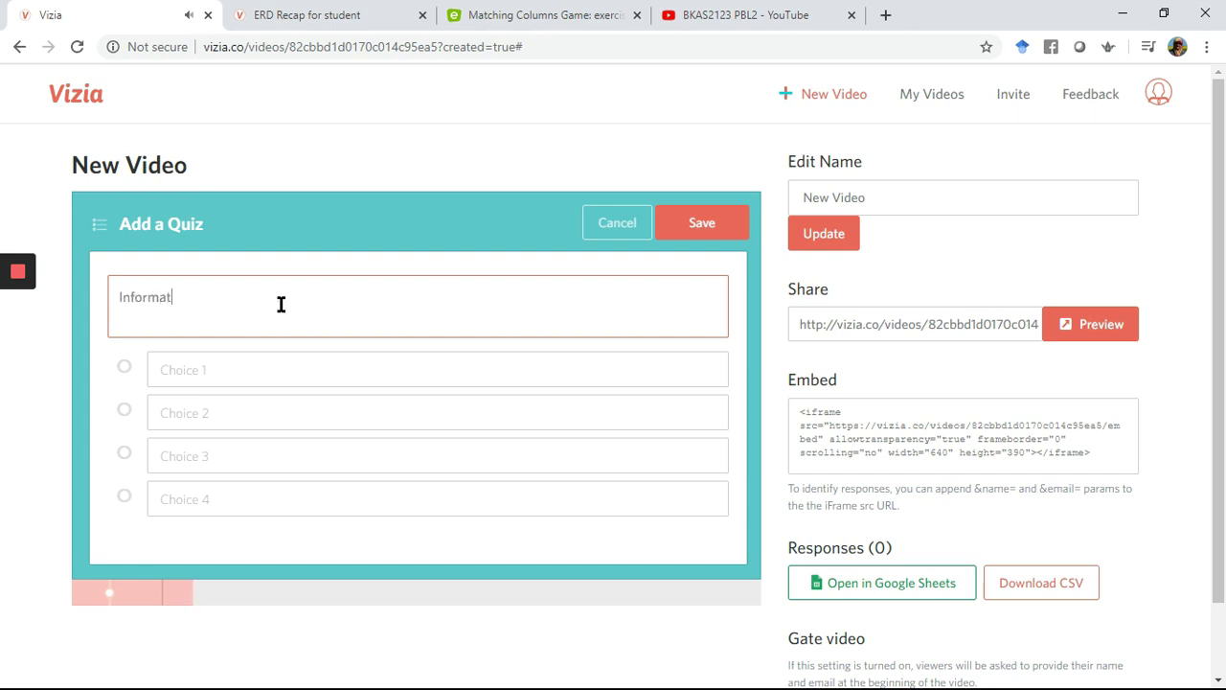
{"action": "type", "text": "ion requirement chec"}
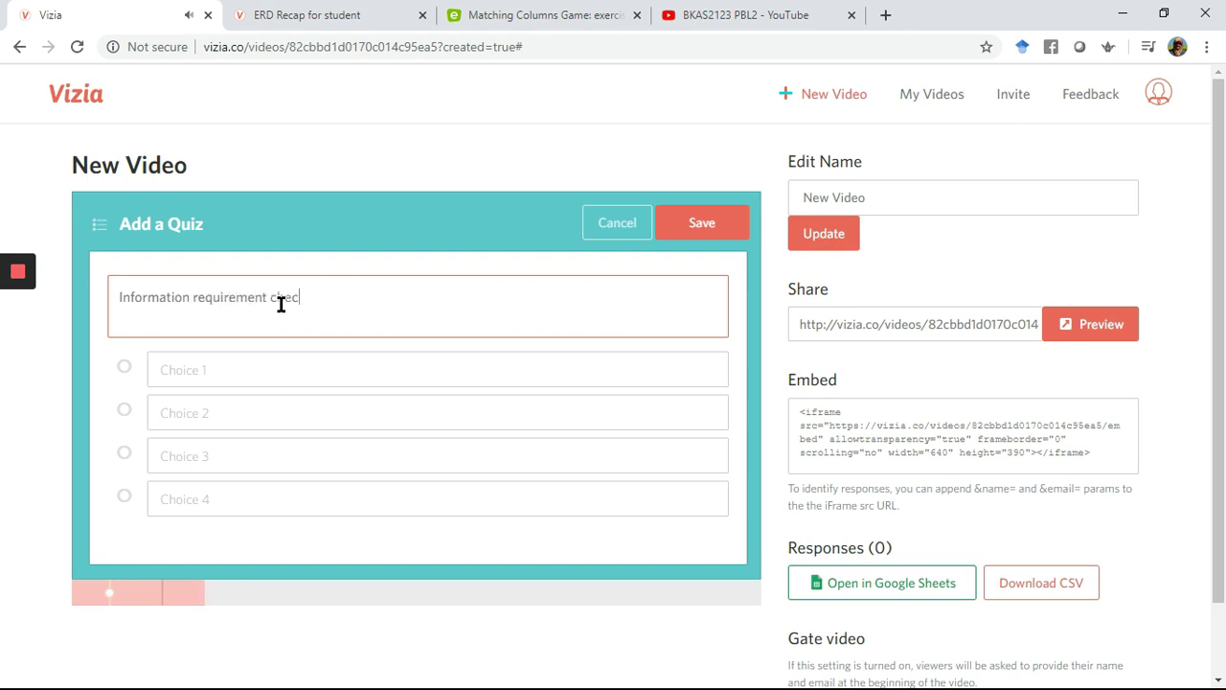
- Fill in the quiz choices input, process, performance and entity, and mark entity as the correct answer
{"action": "type", "text": "put"}
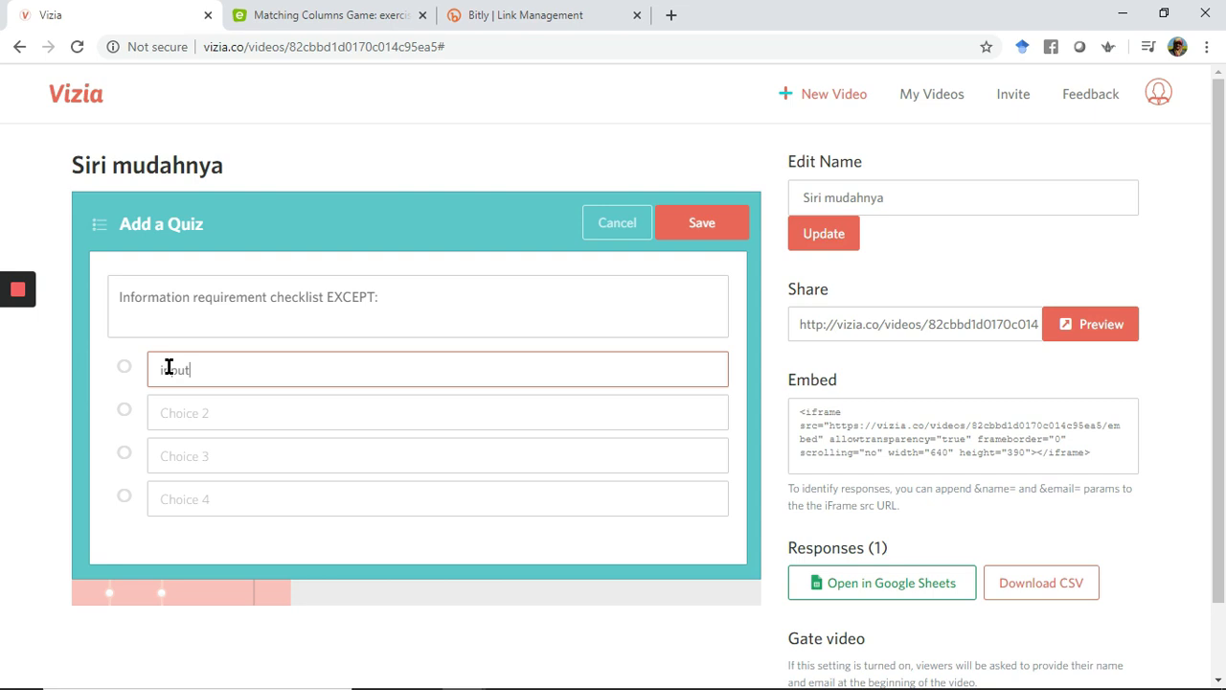
{"action": "key", "text": "Tab"}
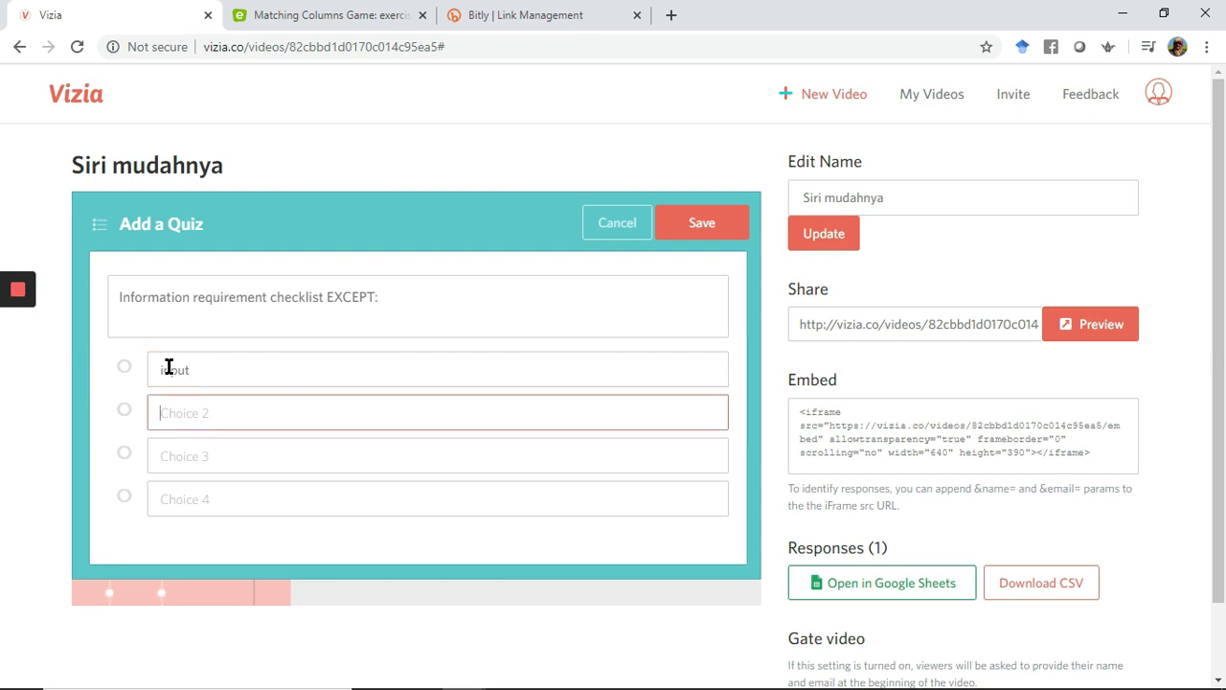
{"action": "type", "text": "process"}
{"action": "key", "text": "Tab"}
{"action": "type", "text": "p"}
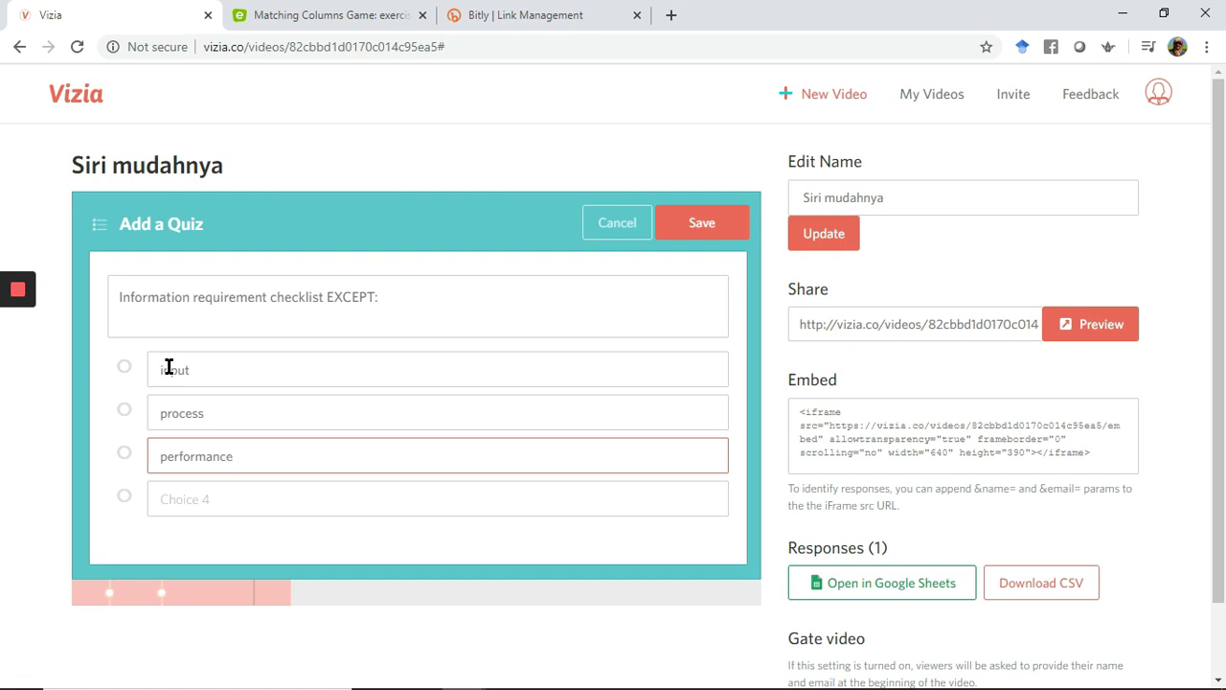
{"action": "key", "text": "Tab"}
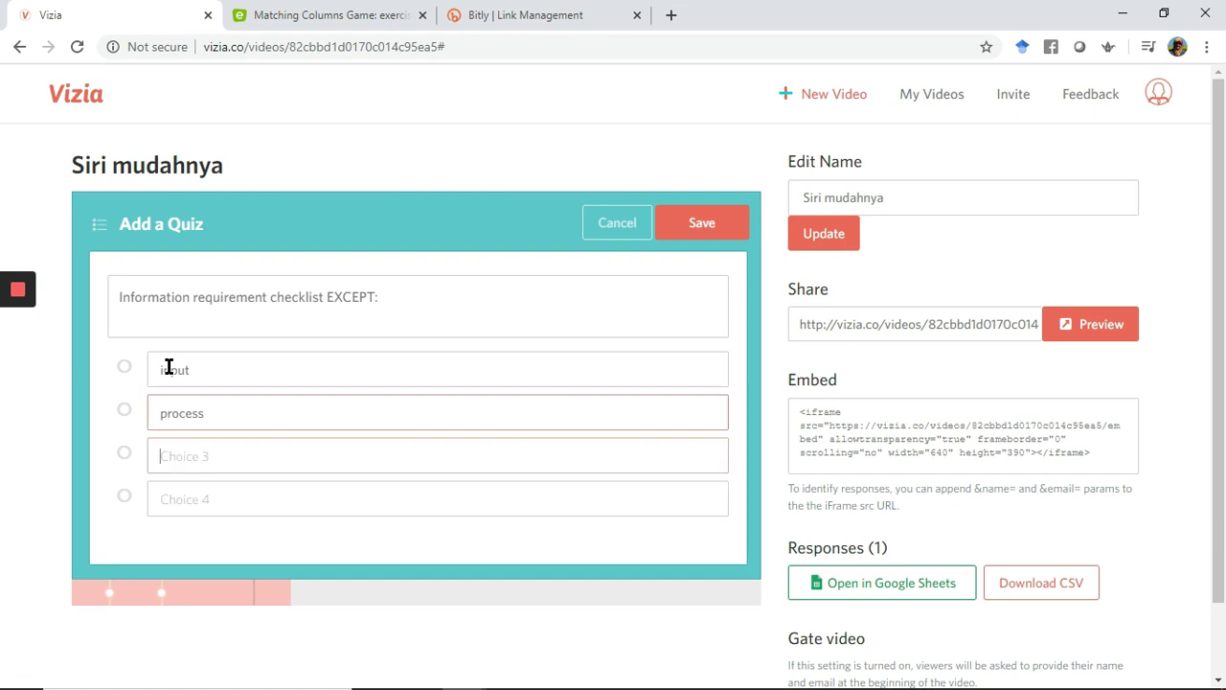
{"action": "key", "text": "Tab"}
{"action": "type", "text": "per"}
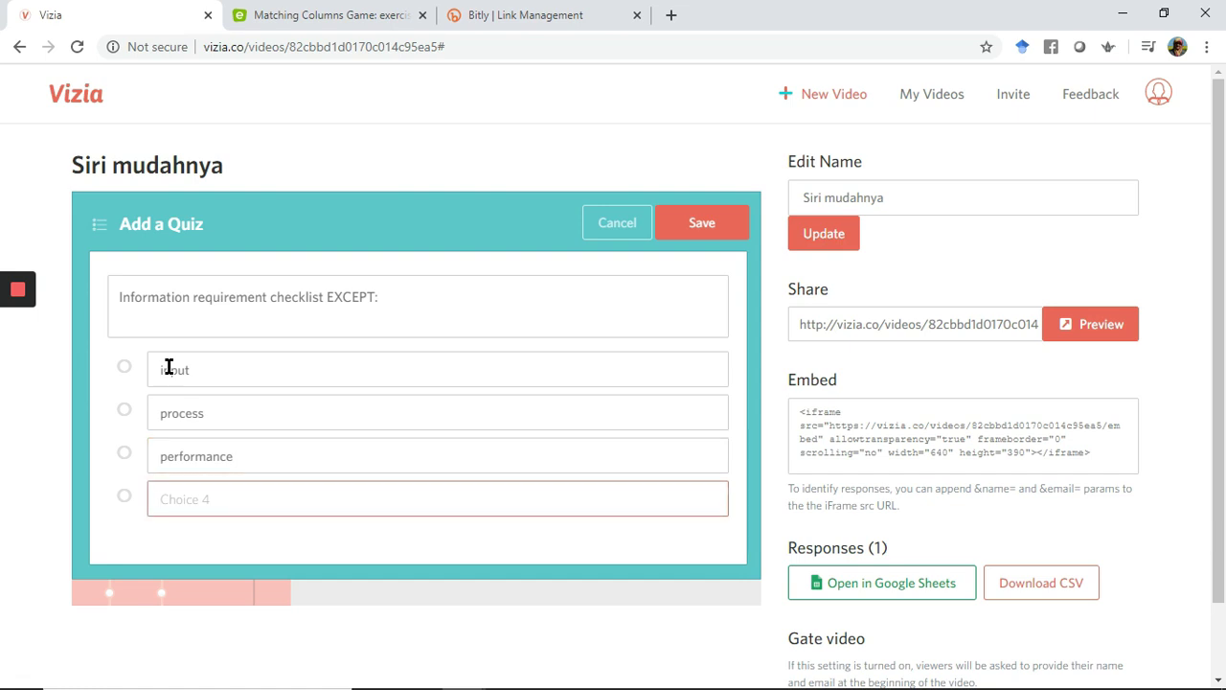
{"action": "type", "text": "E"}
{"action": "left_click", "coordinate": [124, 496]}
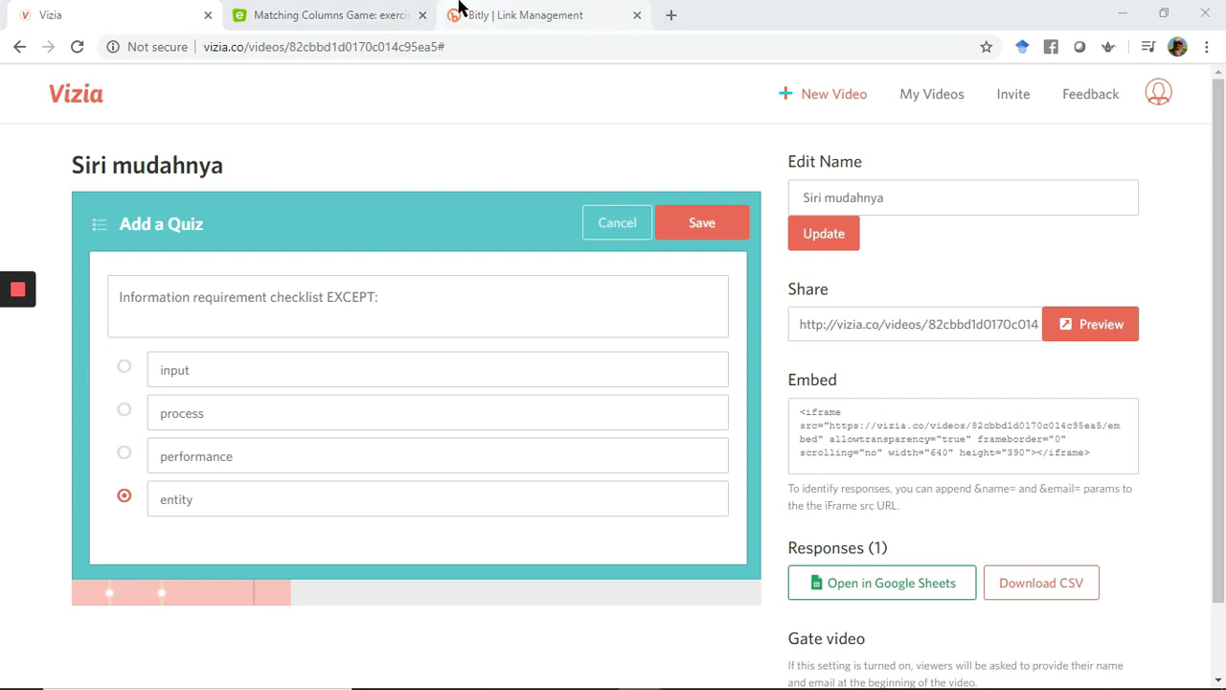
- Start a Poll interaction at 02:06 in the ERD and database scene with the prompt "xxxxxxxx"
{"action": "left_click", "coordinate": [281, 592]}
{"action": "scroll", "coordinate": [316, 575], "scroll_direction": "down", "scroll_amount": 1}
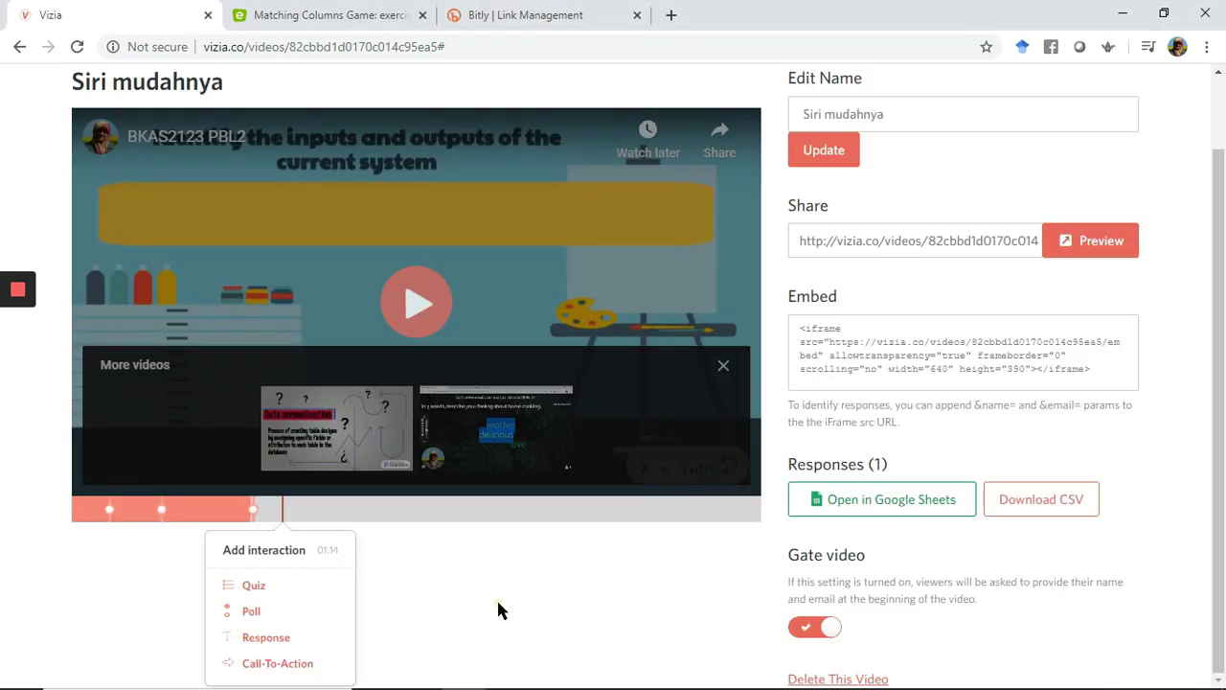
{"action": "left_click", "coordinate": [431, 507]}
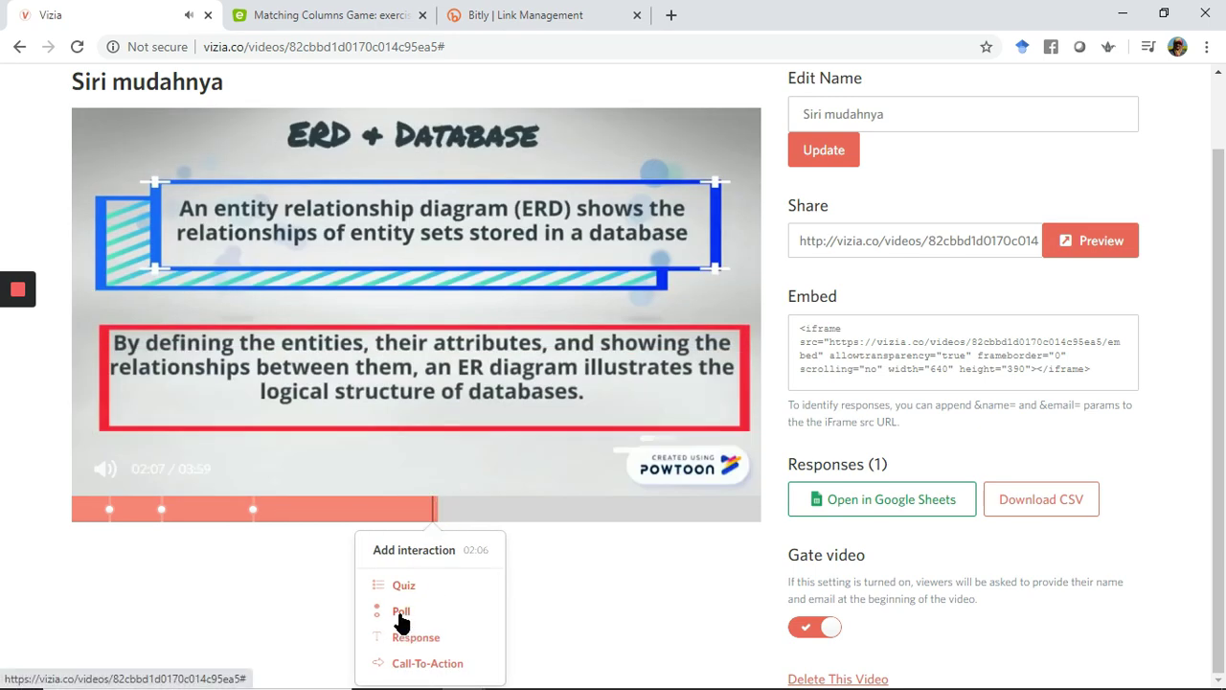
{"action": "left_click", "coordinate": [400, 618]}
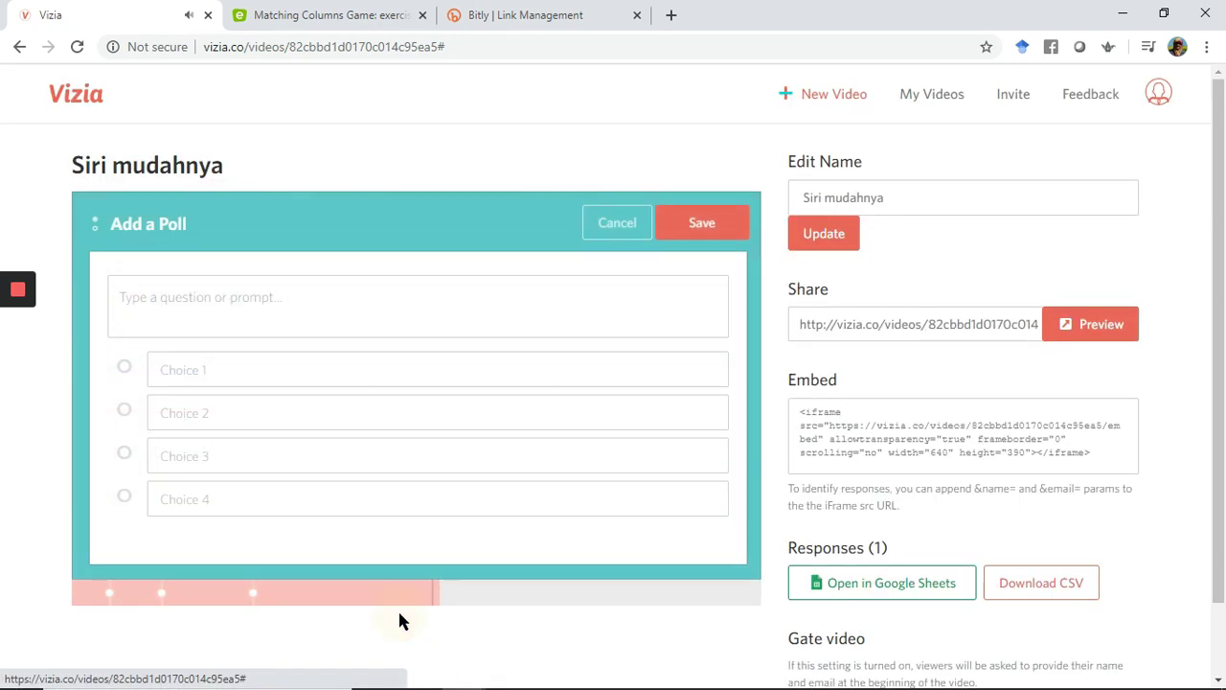
{"action": "left_click", "coordinate": [194, 296]}
{"action": "type", "text": "xxxxxxxx"}
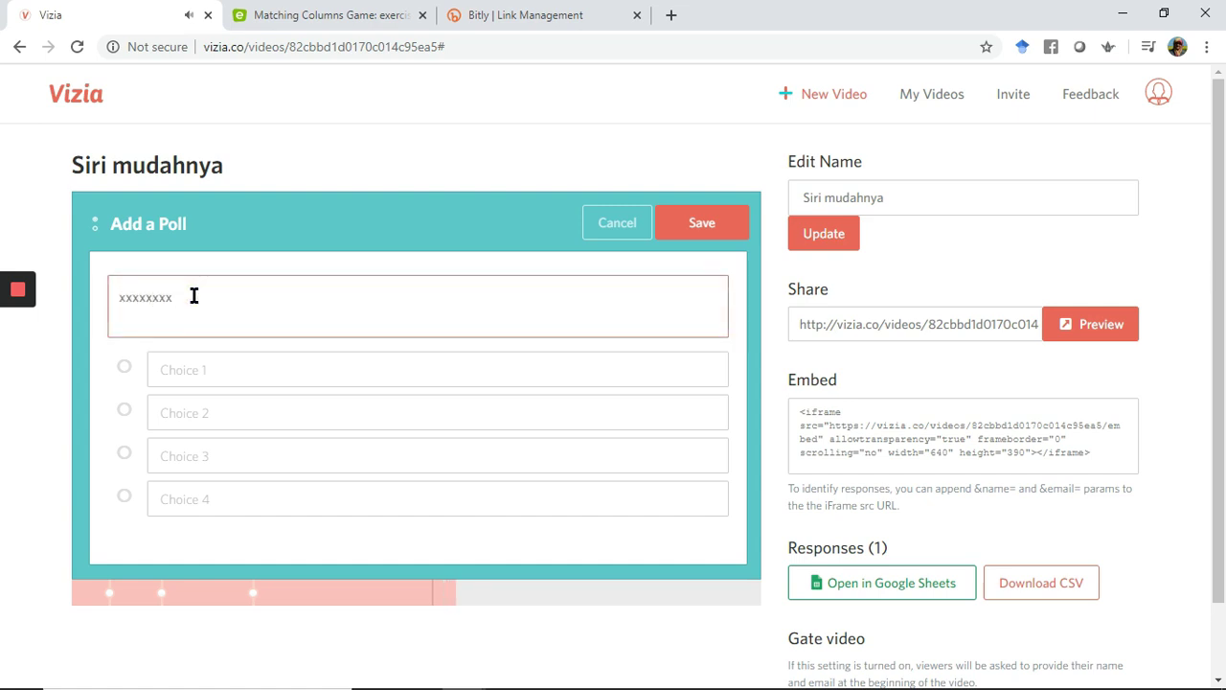
- Enter xx1, xx2 and xx2 as the first three poll choices and save the poll
{"action": "left_click", "coordinate": [203, 373]}
{"action": "type", "text": "xx"}
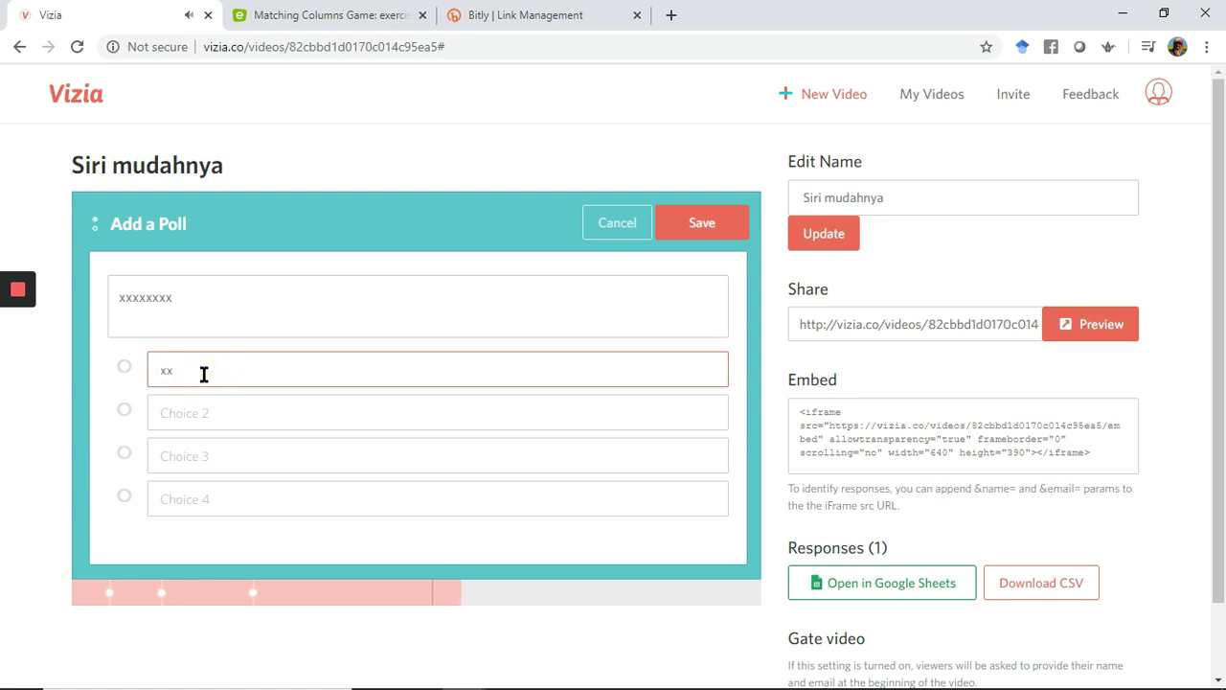
{"action": "type", "text": "1"}
{"action": "left_click", "coordinate": [191, 413]}
{"action": "type", "text": "xx"}
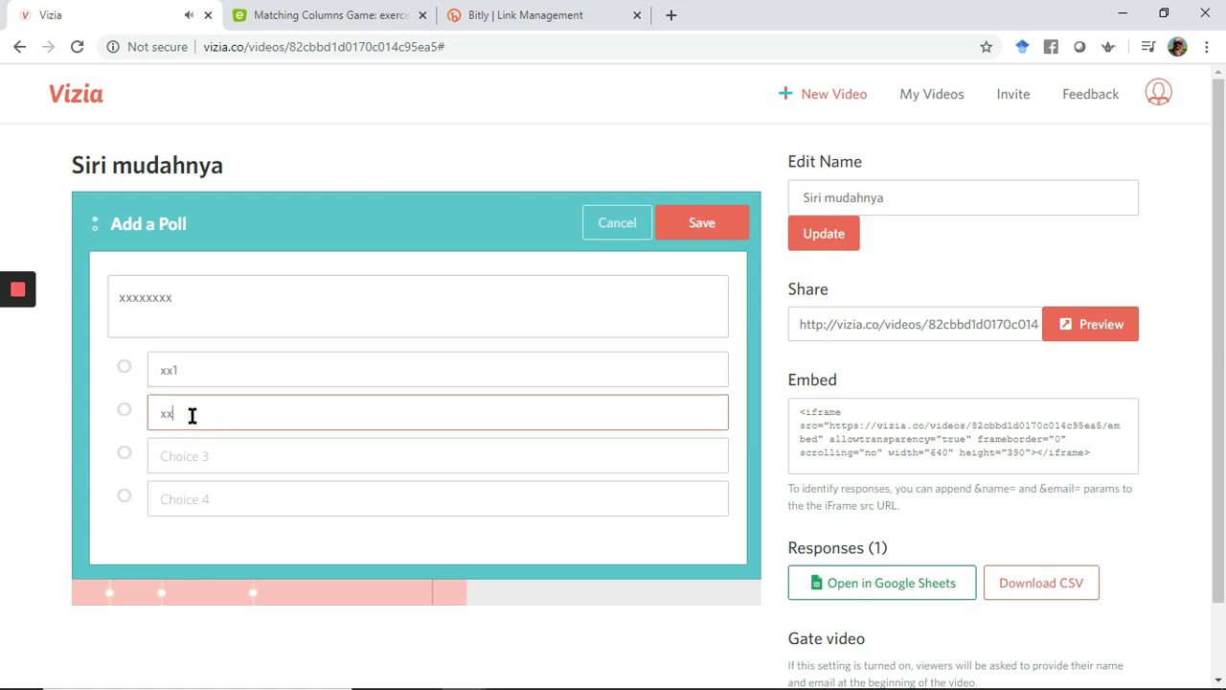
{"action": "type", "text": "2"}
{"action": "left_click", "coordinate": [184, 448]}
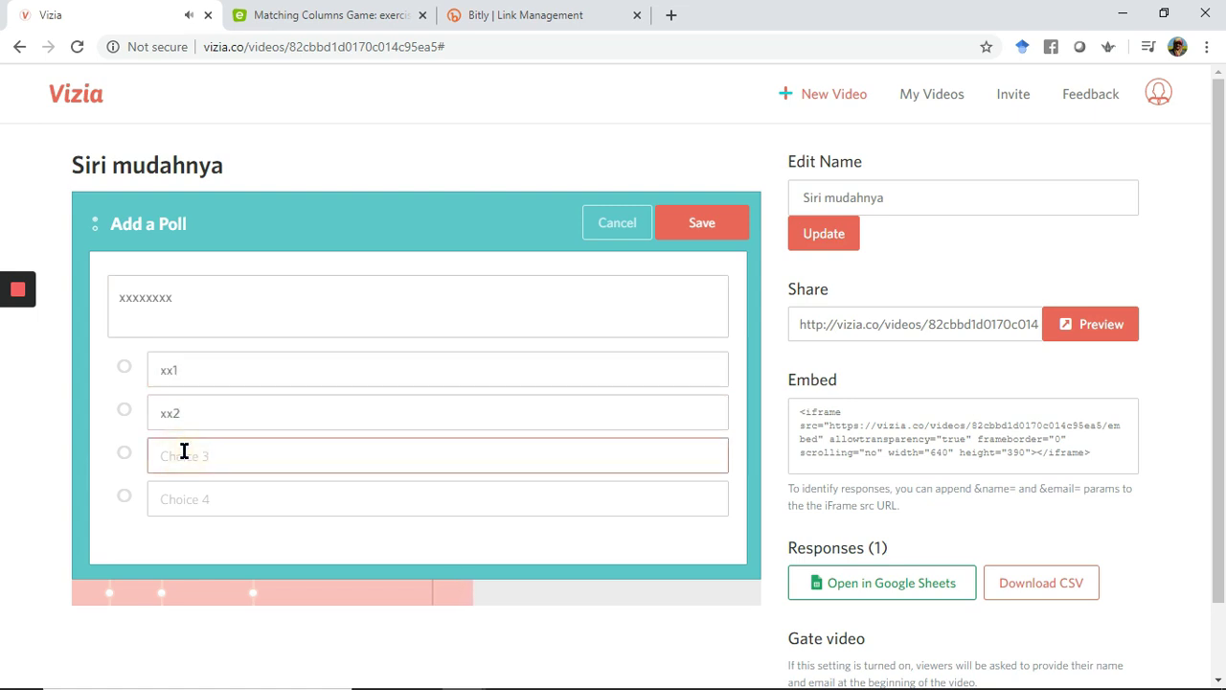
{"action": "type", "text": "xx2"}
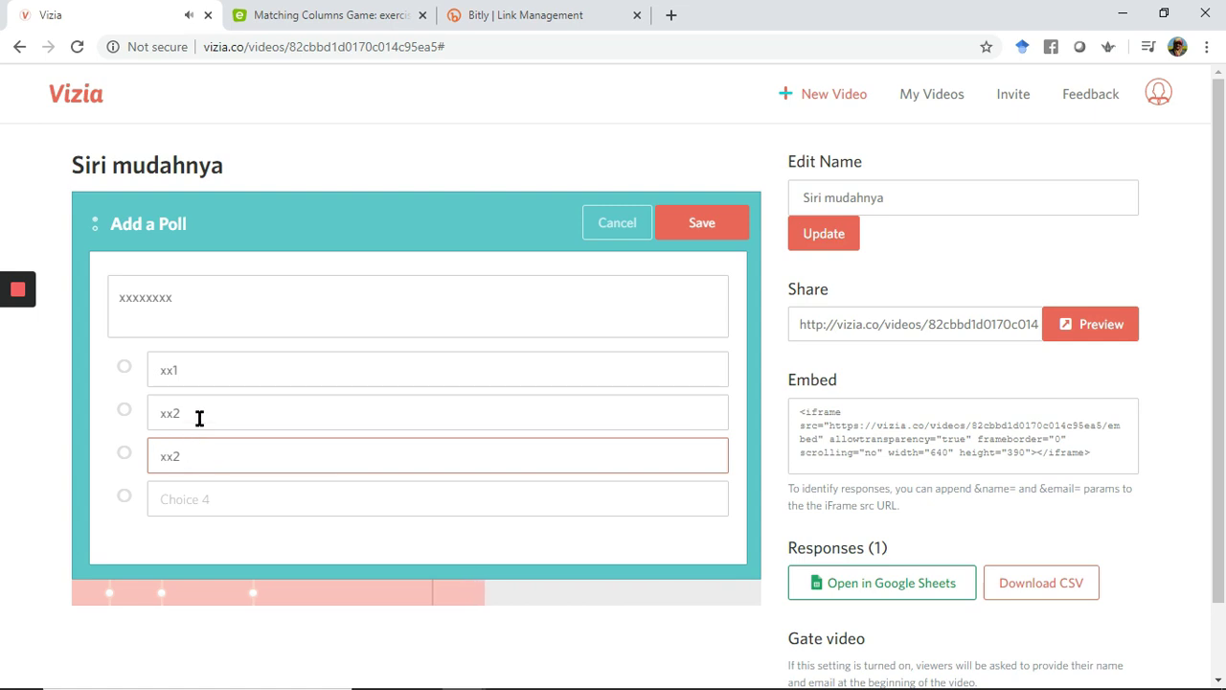
{"action": "left_click", "coordinate": [693, 226]}
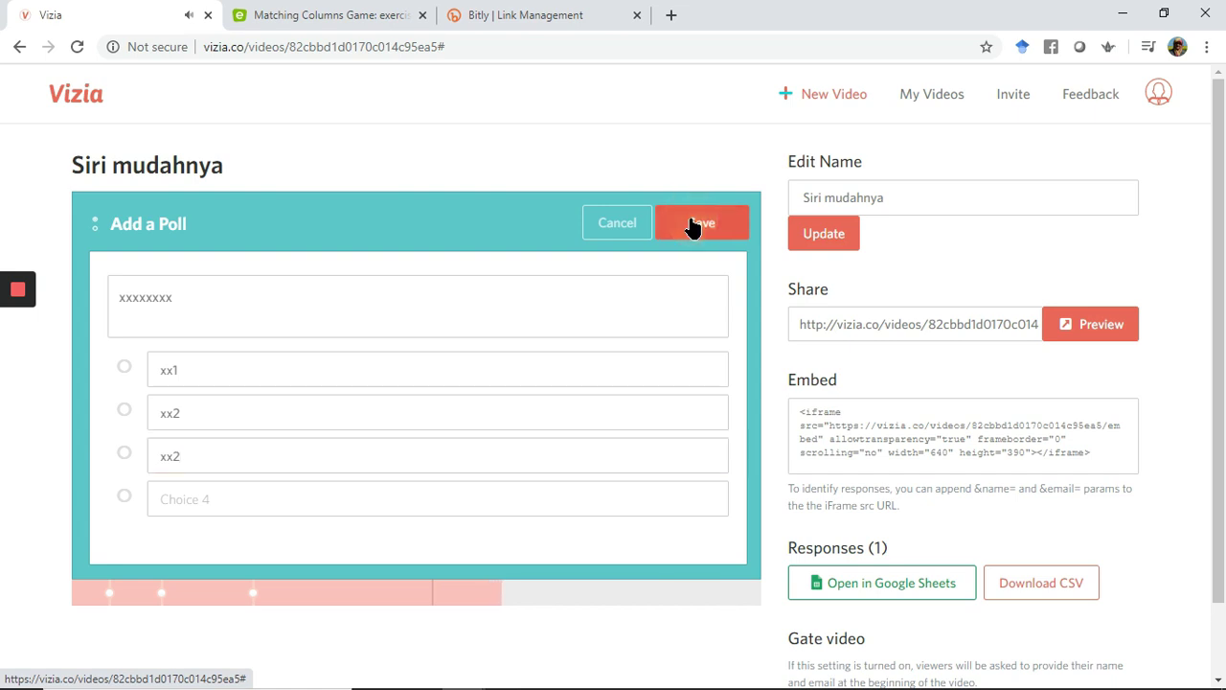
- Start a Call-To-Action interaction near the video's end with the prompt "Answer the quiz" and the button label "Click here"
{"action": "left_click", "coordinate": [681, 665]}
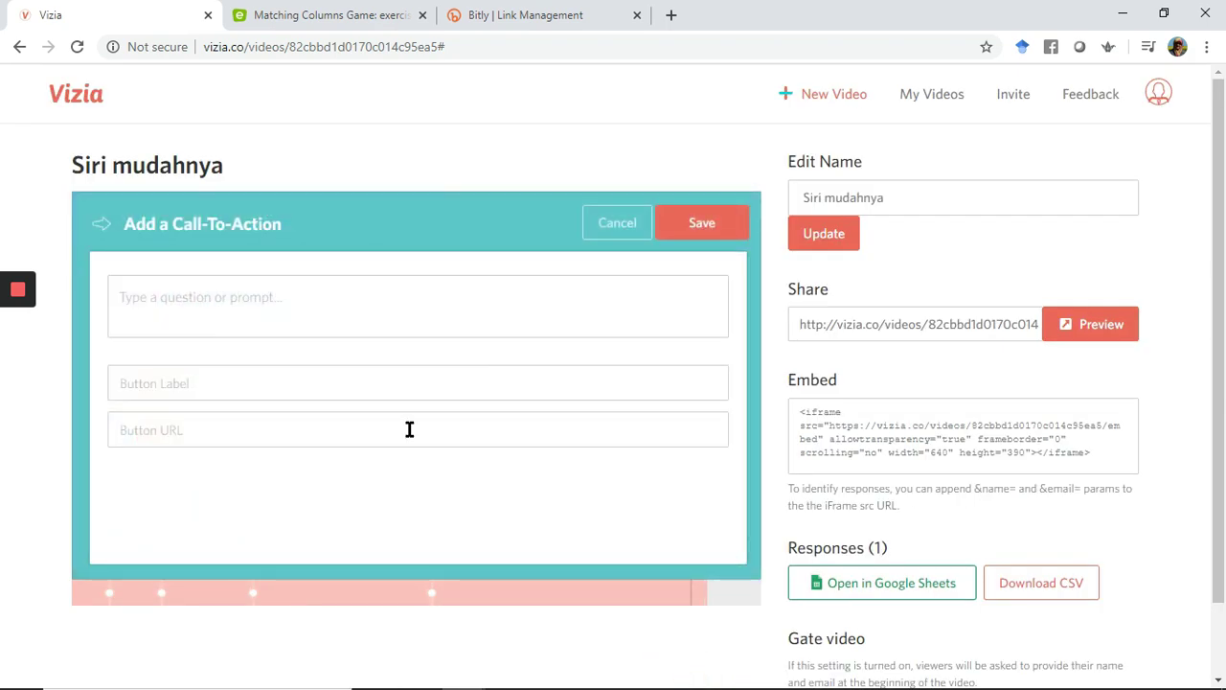
{"action": "left_click", "coordinate": [262, 312]}
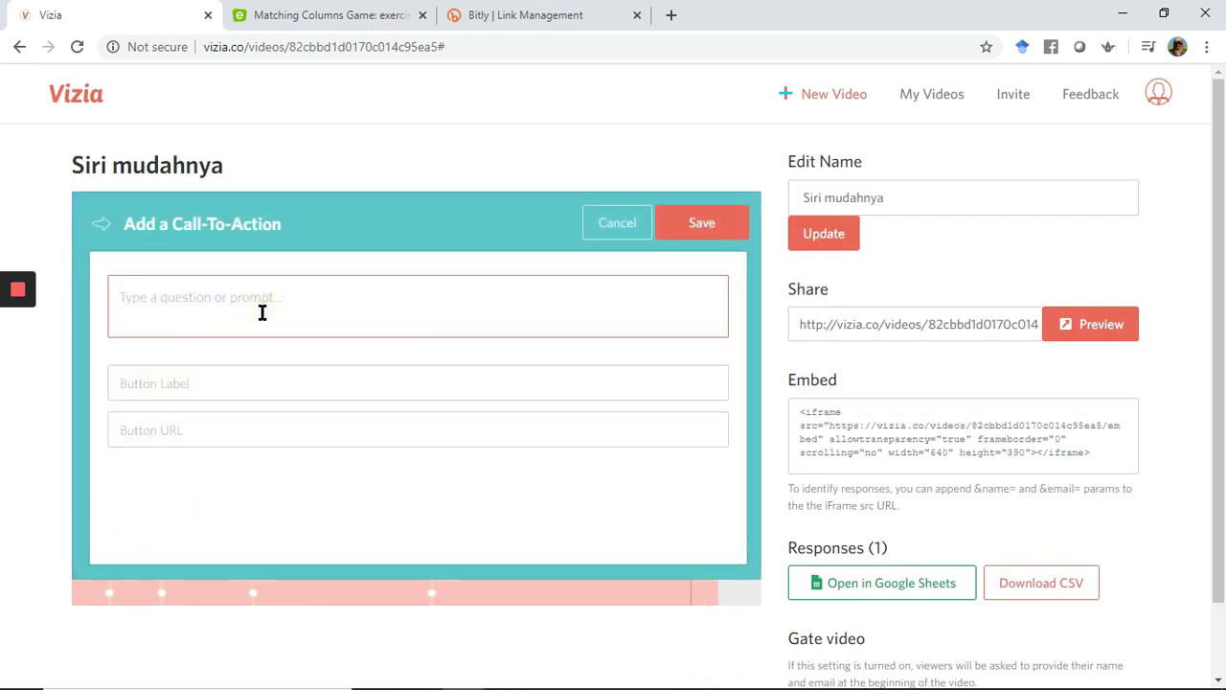
{"action": "type", "text": "Answer the quiz"}
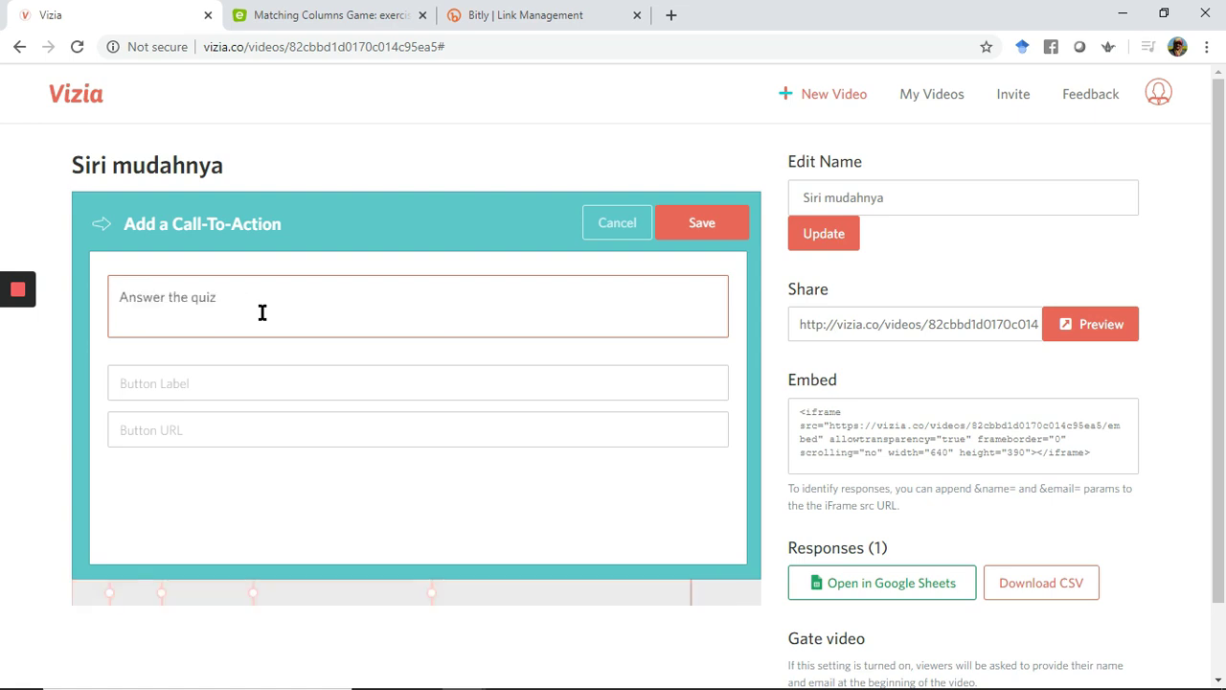
{"action": "left_click", "coordinate": [192, 384]}
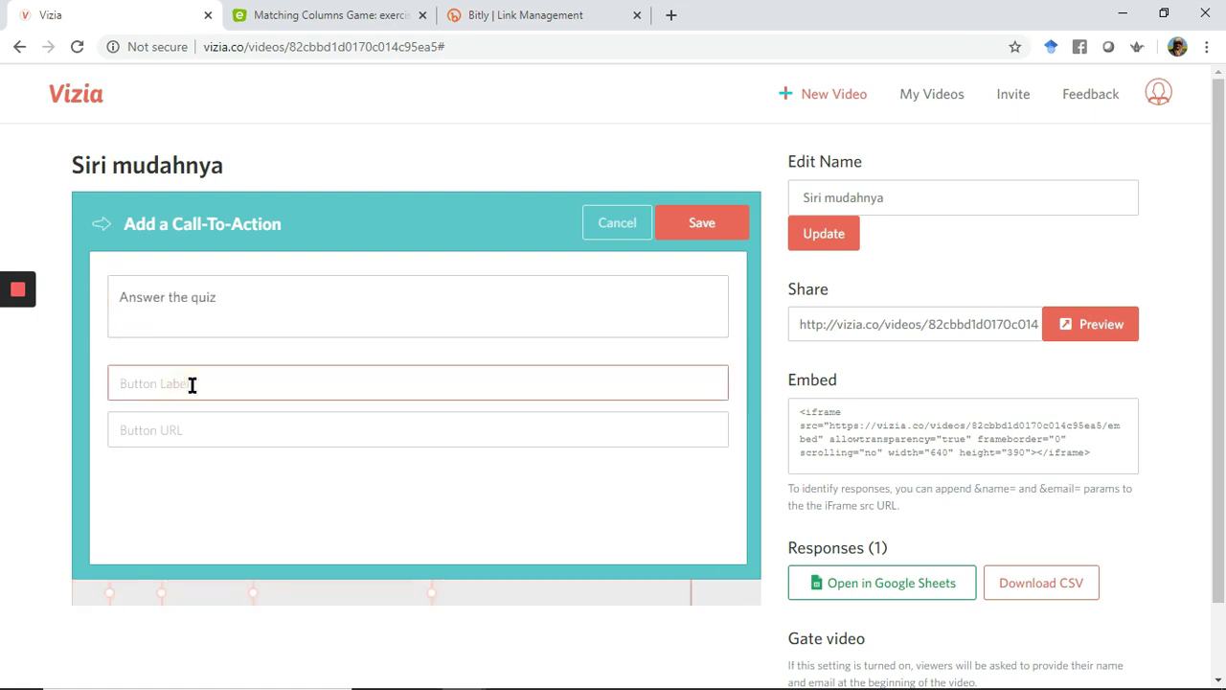
{"action": "type", "text": "cLICK"}
{"action": "key", "text": "BackSpace"}
{"action": "type", "text": "c"}
{"action": "key", "text": "BackSpace"}
{"action": "type", "text": "cli"}
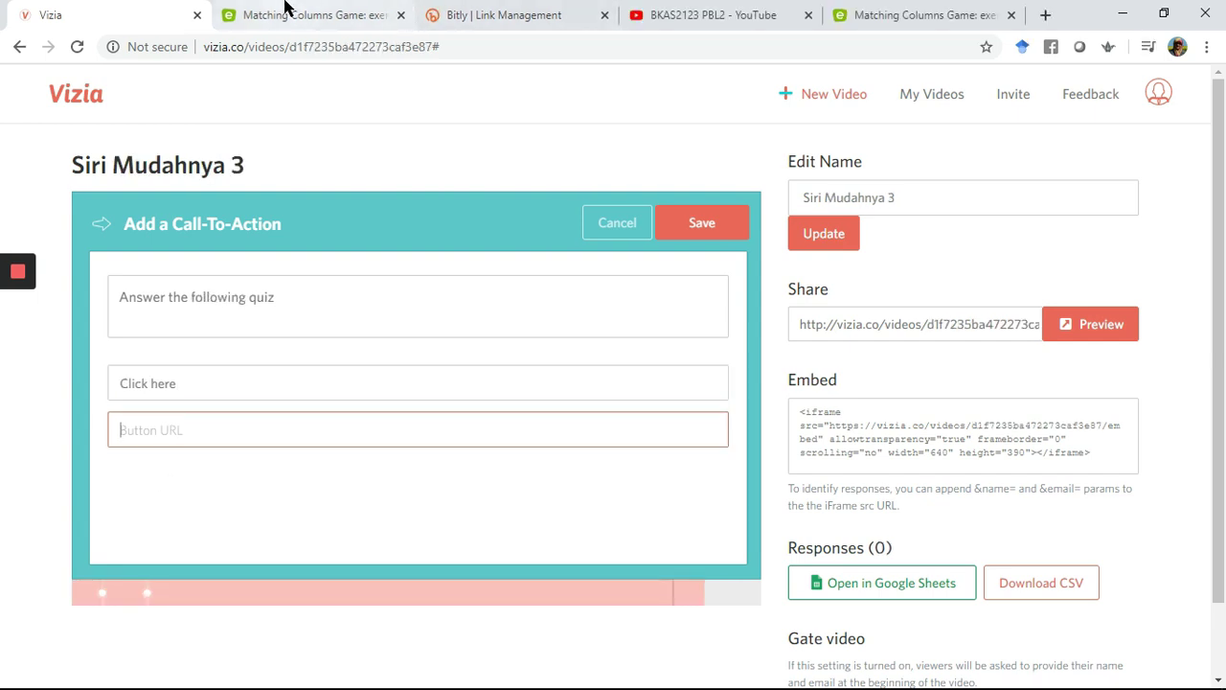
{"action": "left_click", "coordinate": [293, 13]}
{"action": "left_click", "coordinate": [494, 41]}
{"action": "key", "text": "ctrl+c"}
{"action": "key", "text": "ctrl+1"}
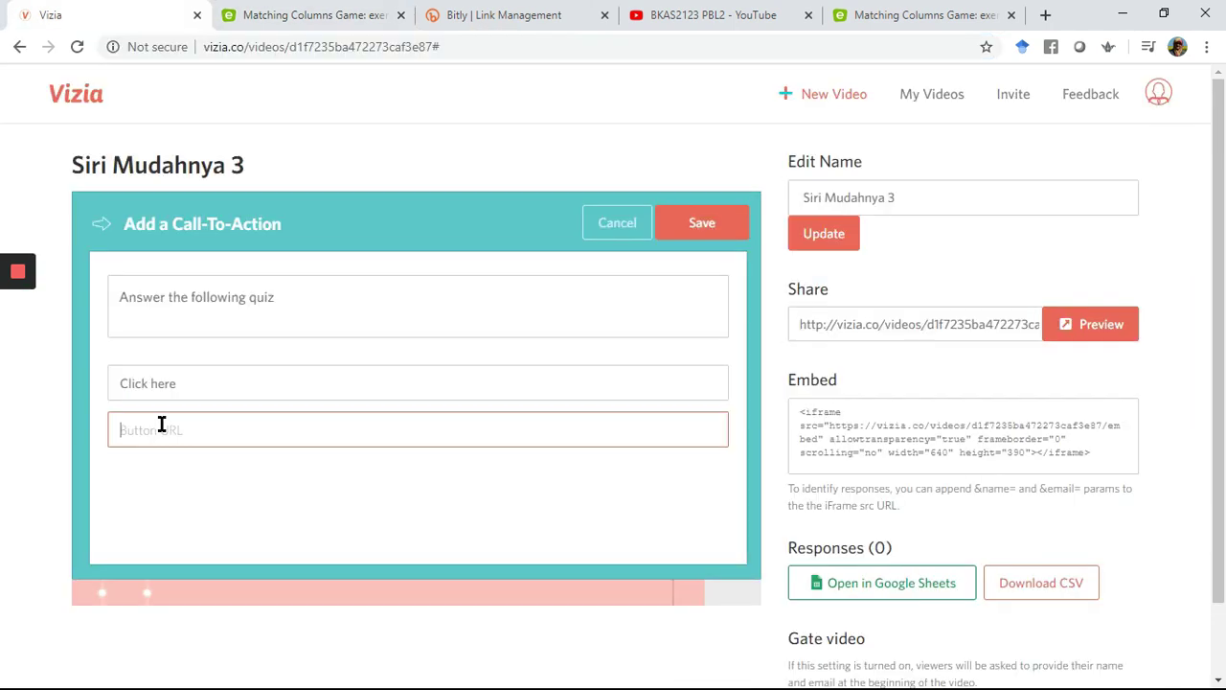
{"action": "key", "text": "ctrl+v"}
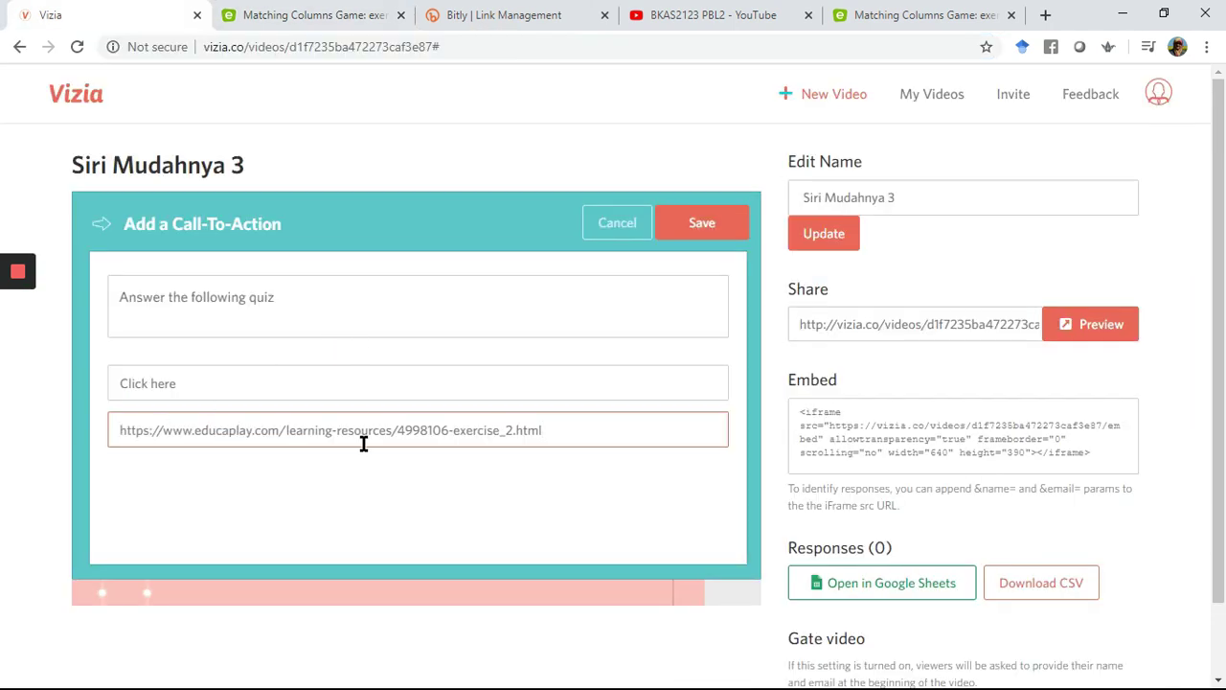
{"action": "left_click", "coordinate": [688, 225]}
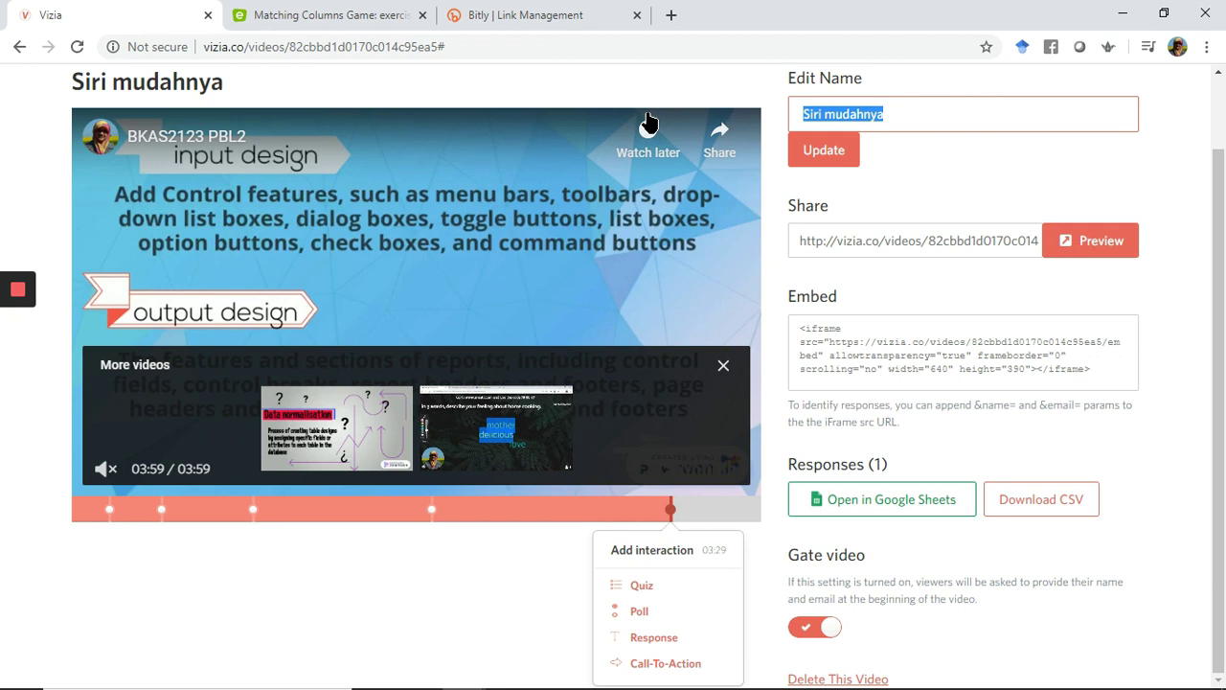
- Rename the video as siri mudahnya and play it in the share preview
{"action": "type", "text": "siri mudahnya"}
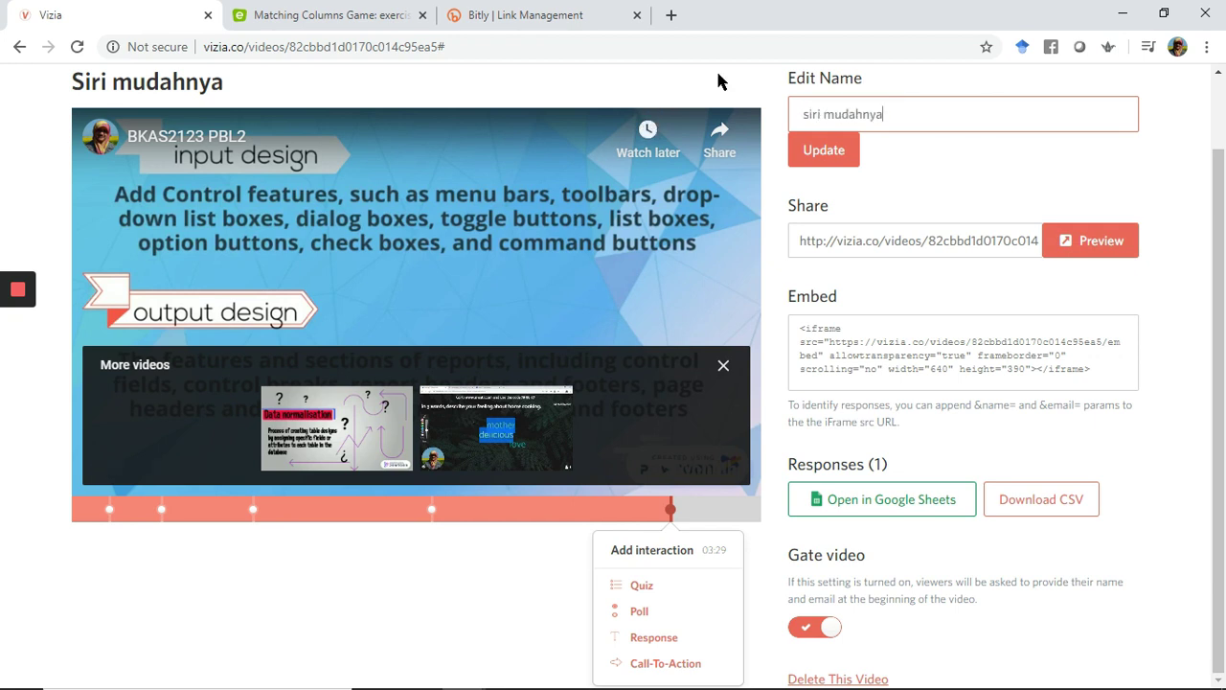
{"action": "left_click", "coordinate": [834, 153]}
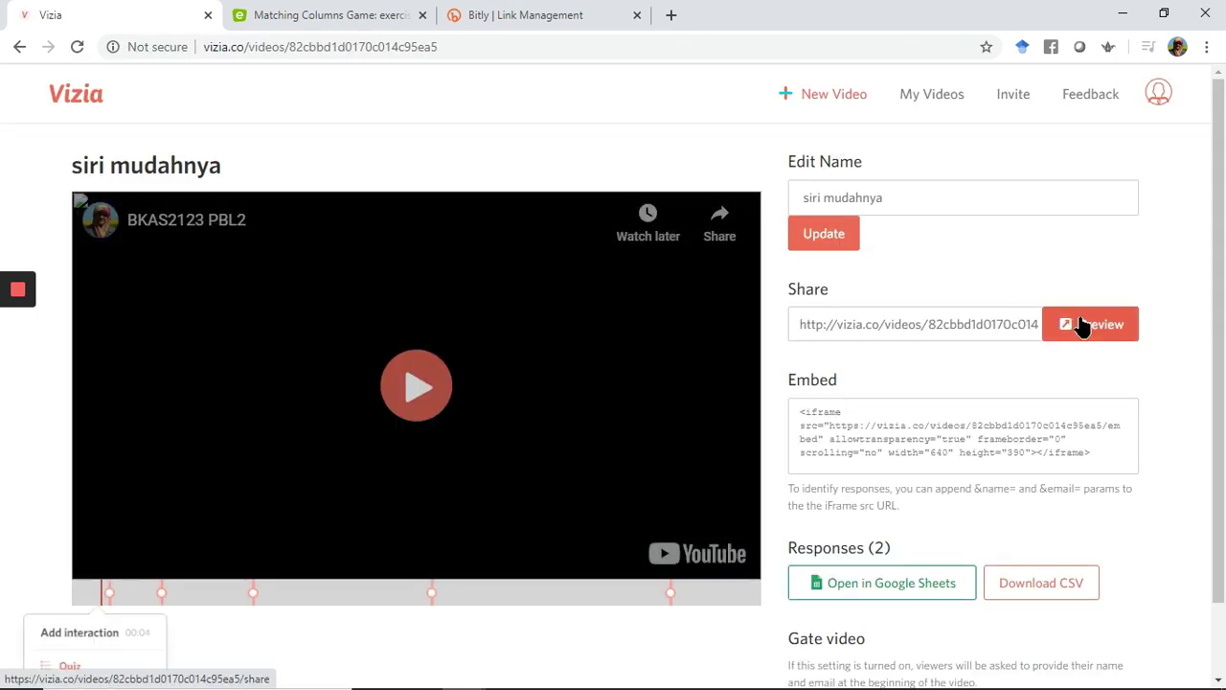
{"action": "left_click", "coordinate": [1081, 323]}
{"action": "left_click", "coordinate": [613, 353]}
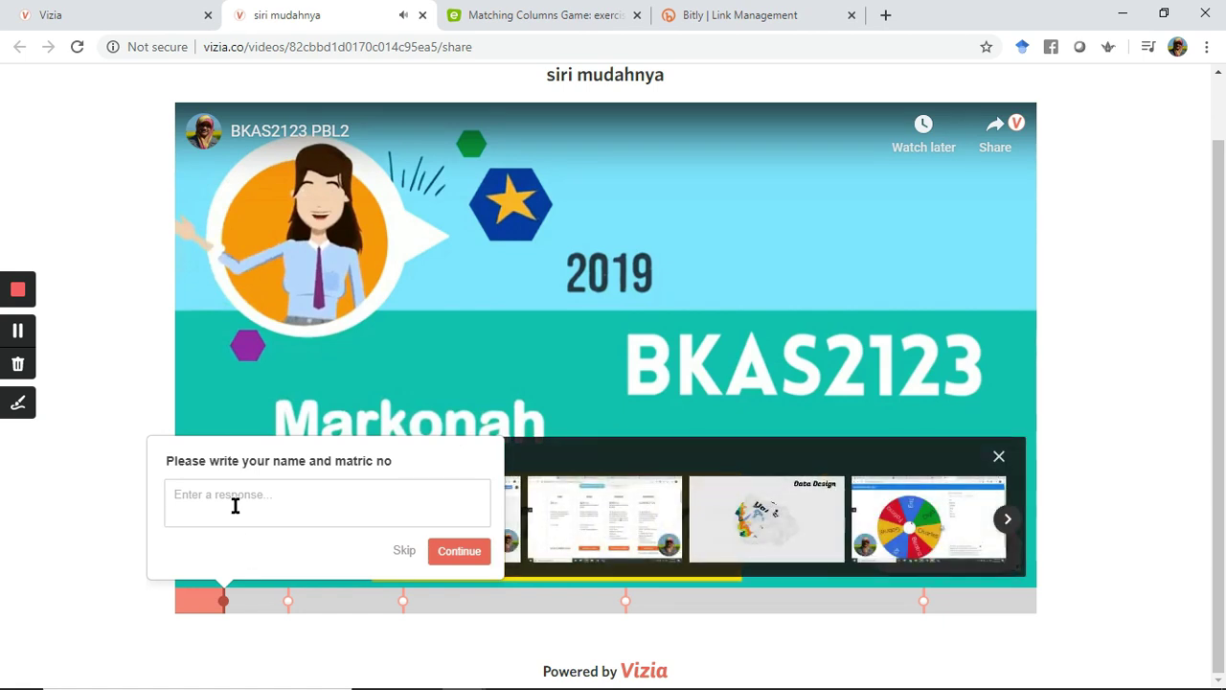
- Answer the response prompt at 00:14 with the student's name and matric number and continue the video
{"action": "left_click", "coordinate": [235, 506]}
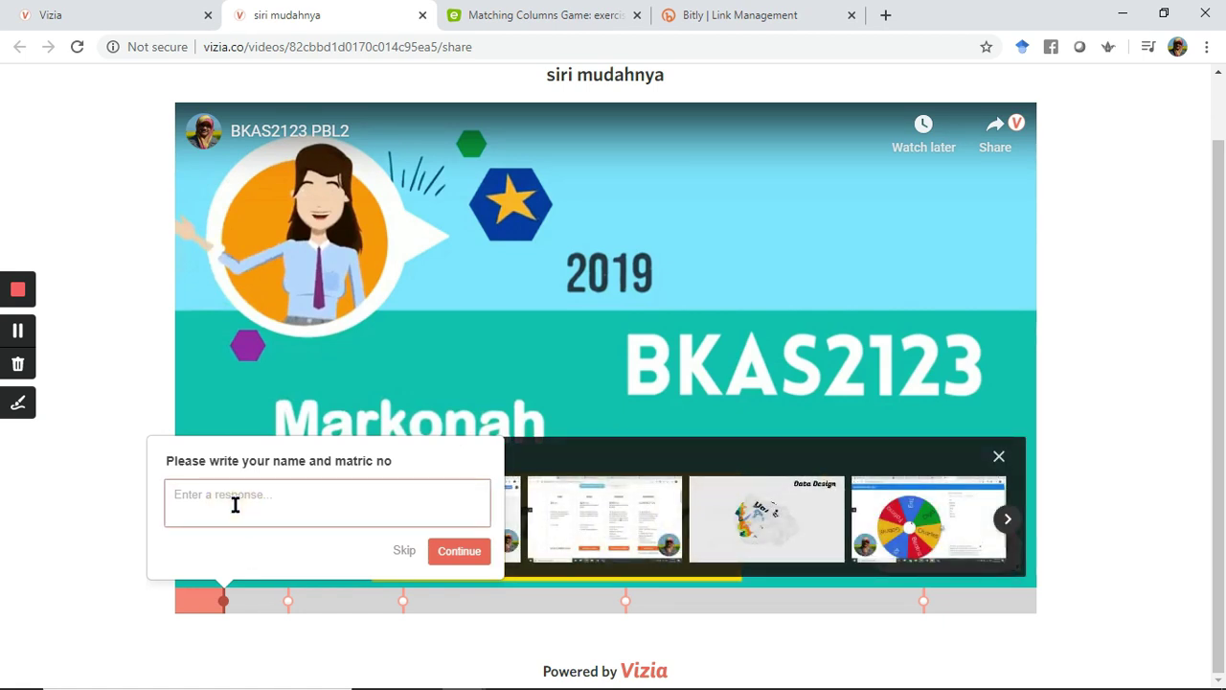
{"action": "type", "text": "hafizah 12345"}
{"action": "left_click", "coordinate": [439, 554]}
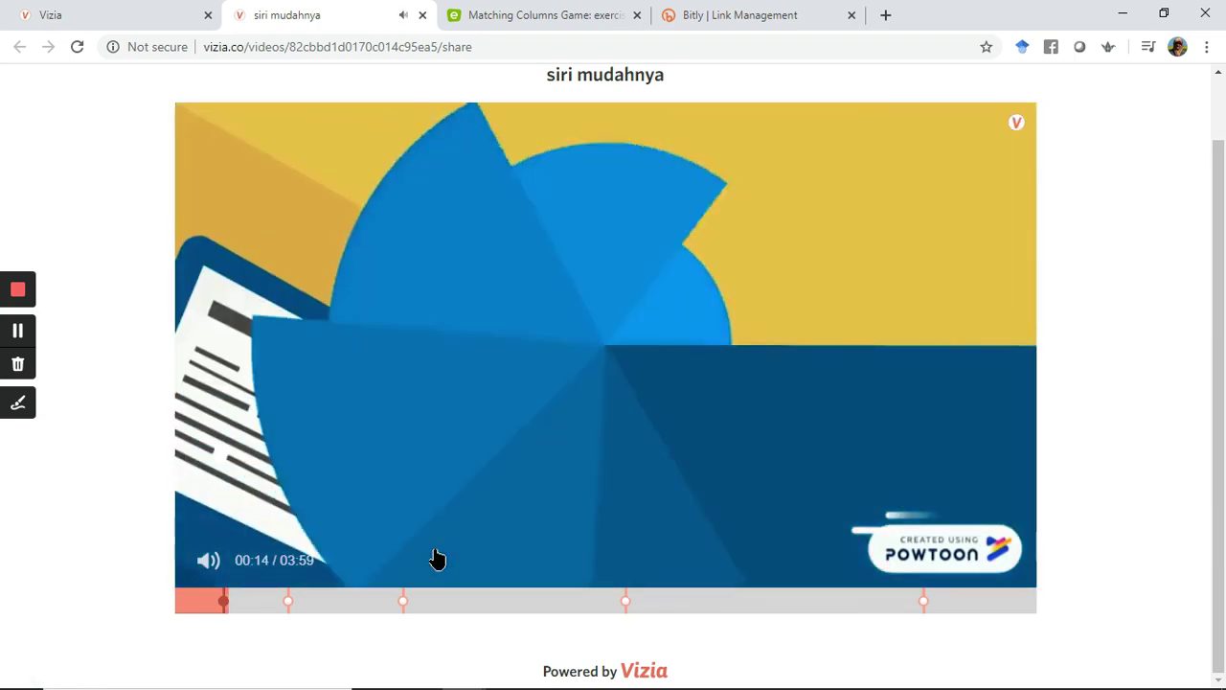